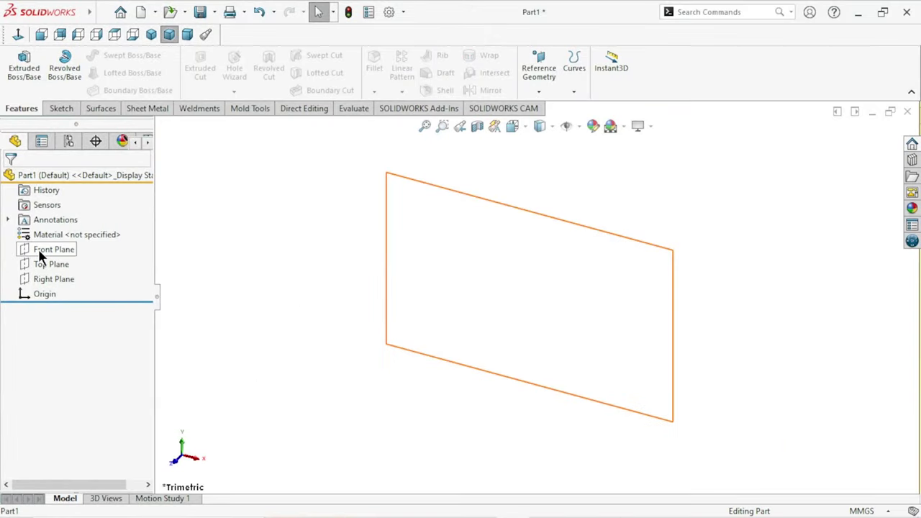
Open a new sketch, Sketch1, on the Front Plane of Part1
click(40, 252)
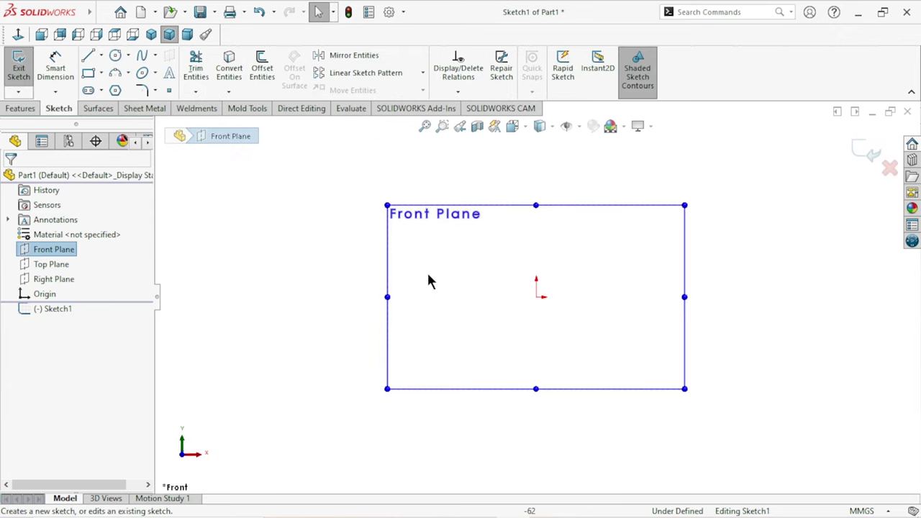
Draw a tall, narrow center rectangle anchored at the origin
click(102, 74)
click(108, 108)
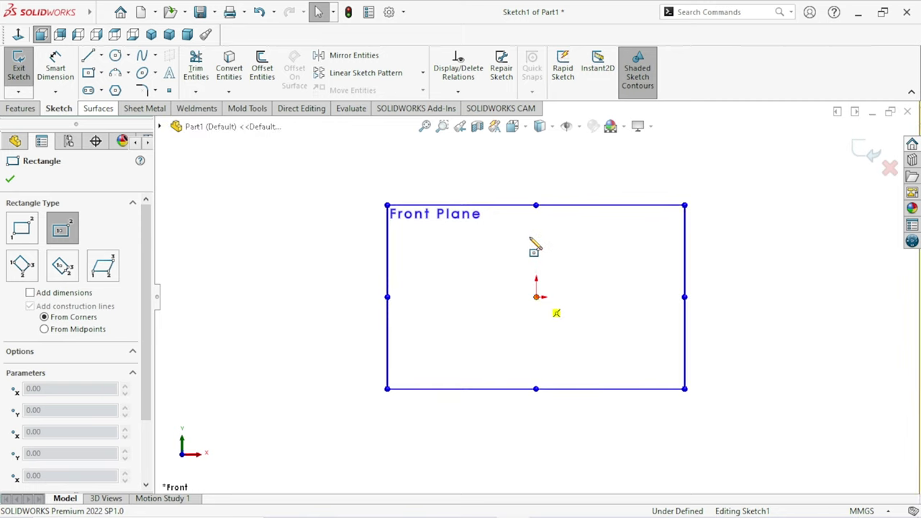
click(536, 296)
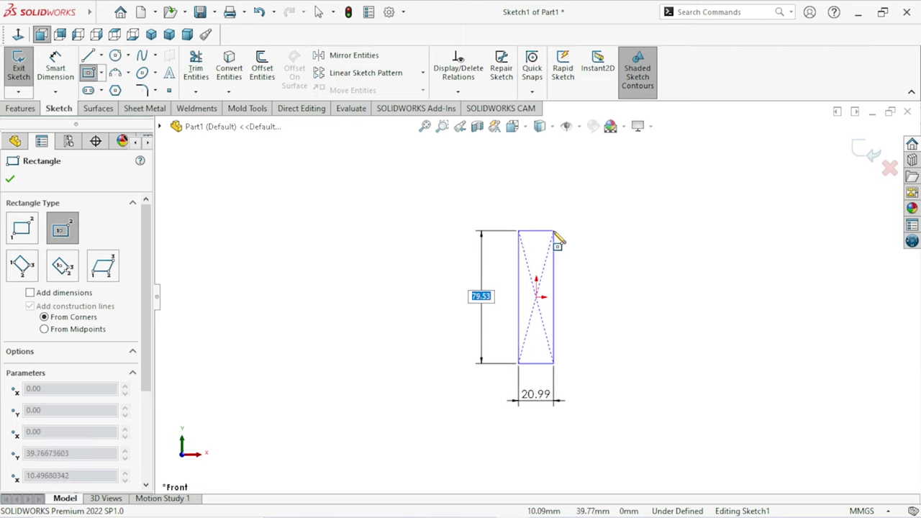
click(553, 230)
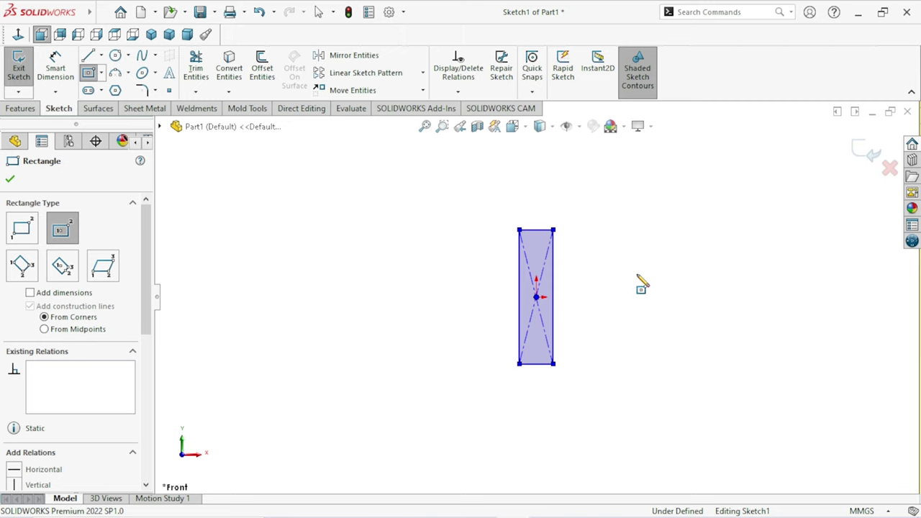
right_click(620, 249)
click(643, 273)
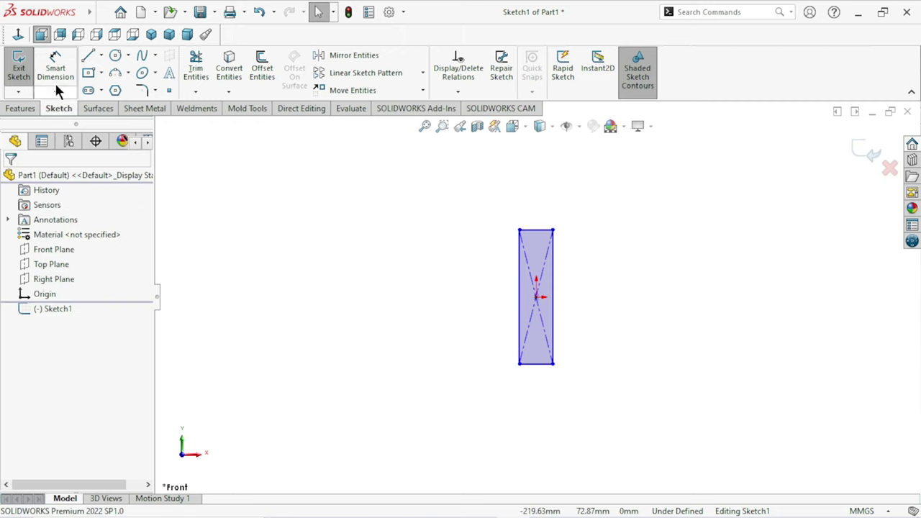
Add a point at the midpoint of the rectangle's top edge
key(d)
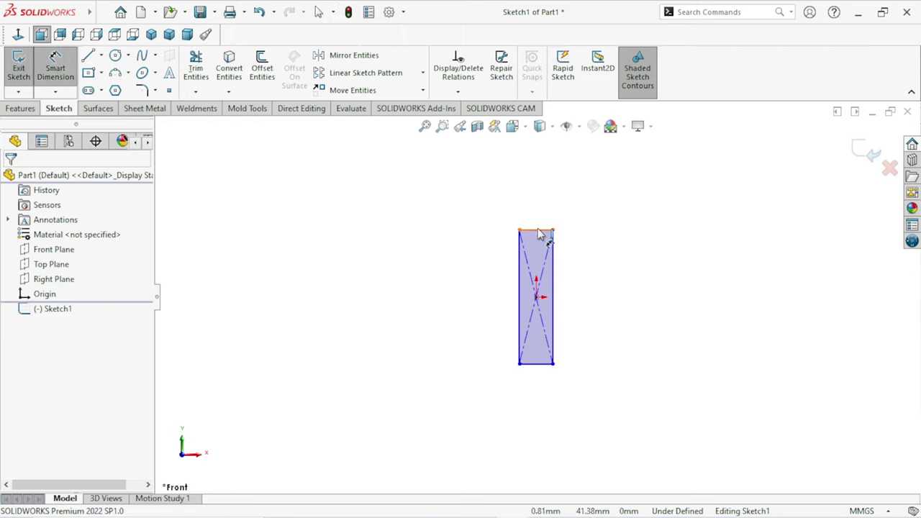
click(542, 202)
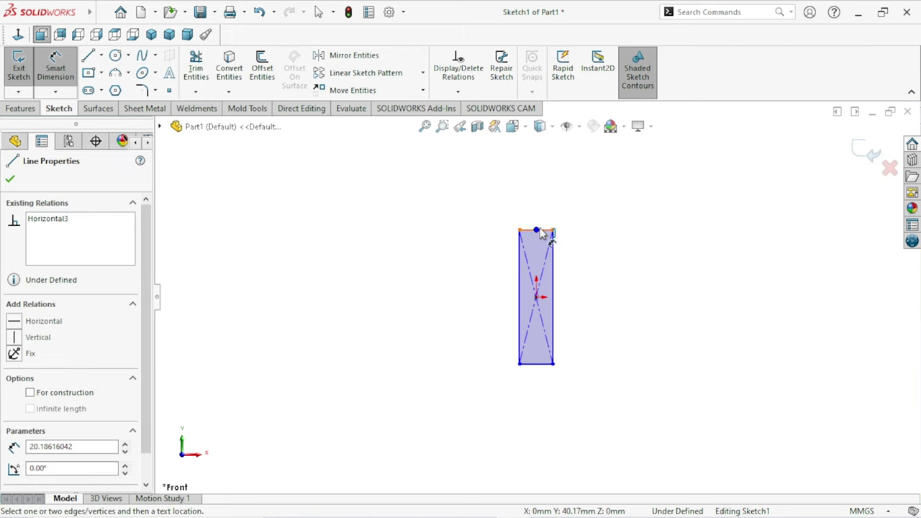
click(539, 230)
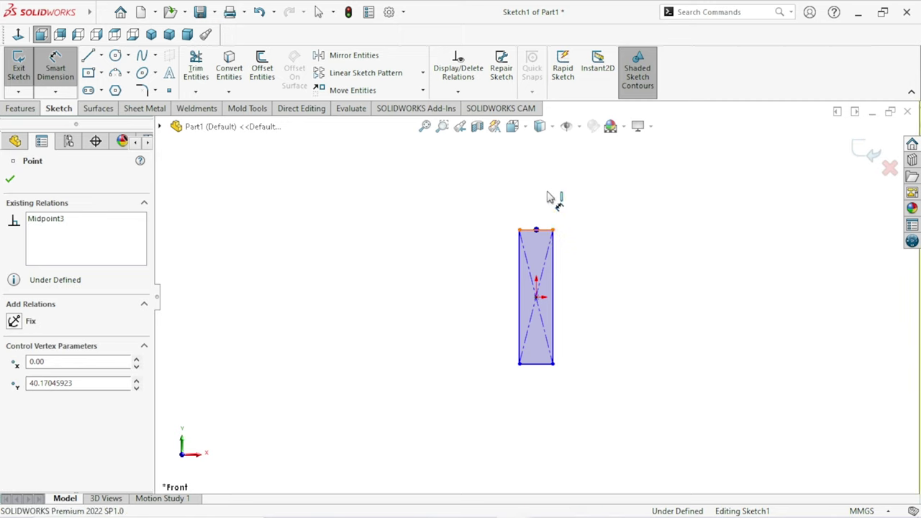
click(11, 179)
click(56, 65)
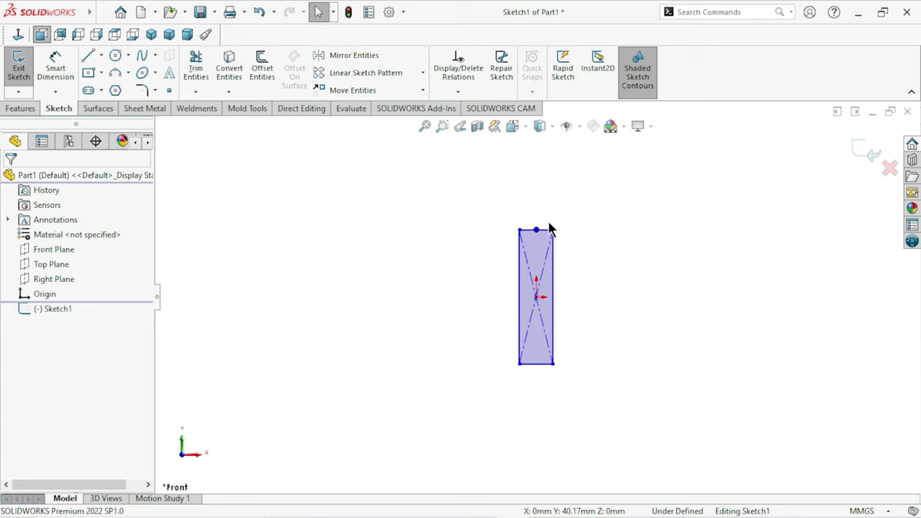
Dimension the rectangle's top edge to a 12 mm width
click(52, 68)
scroll(582, 223, down, 3)
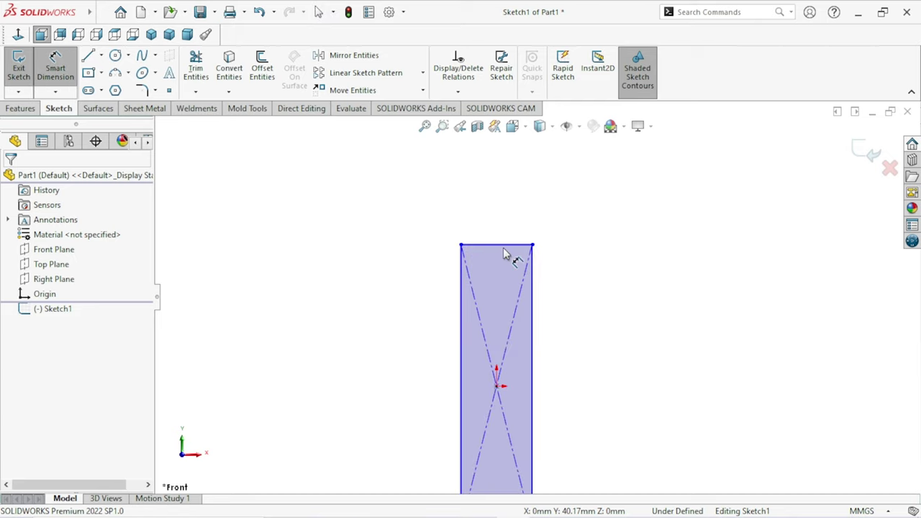
click(504, 246)
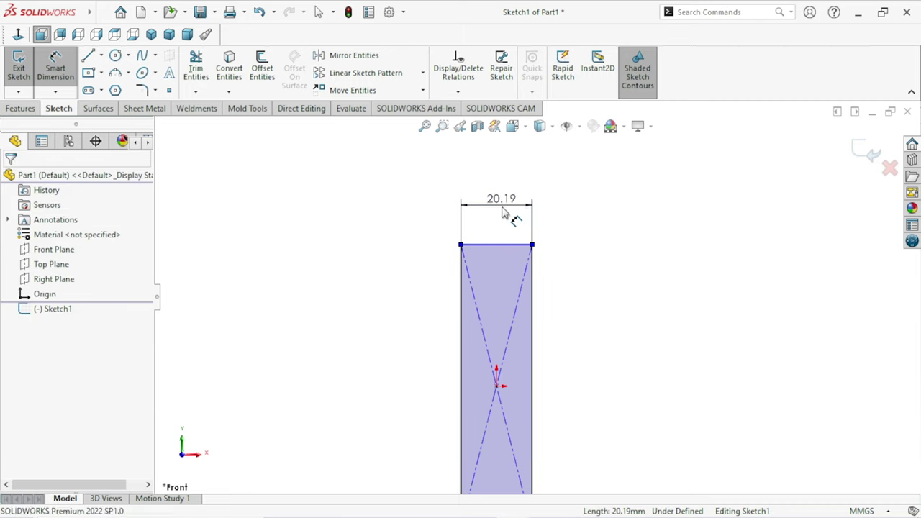
click(502, 207)
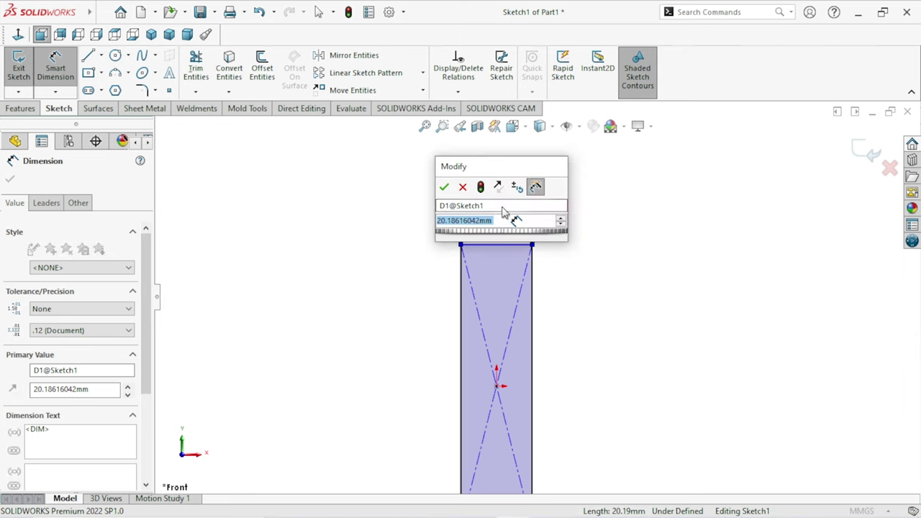
text(12)
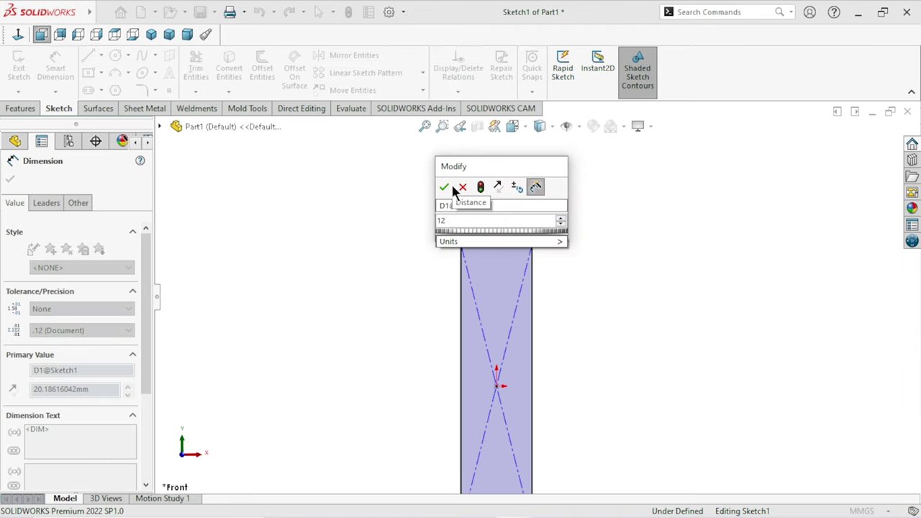
click(444, 187)
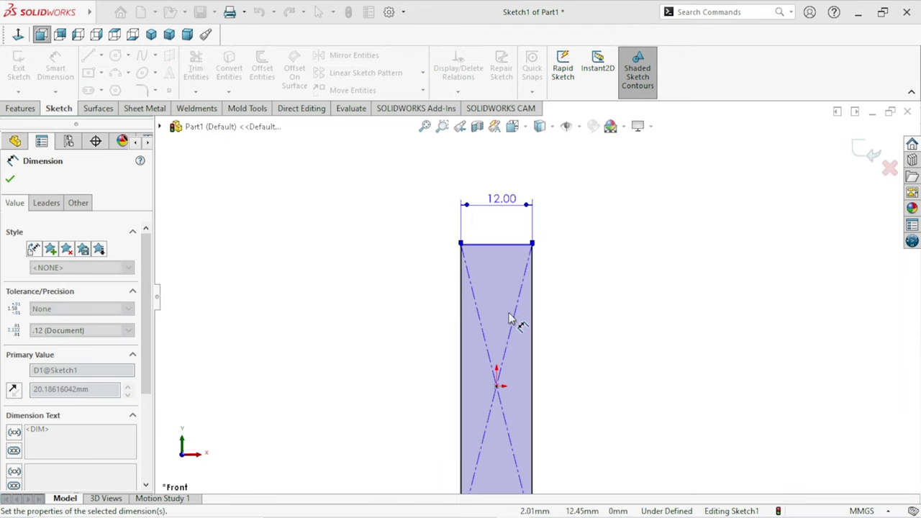
Dimension the right edge to a 49.5 mm height, fully defining the sketch
scroll(512, 316, up, 3)
scroll(541, 331, down, 2)
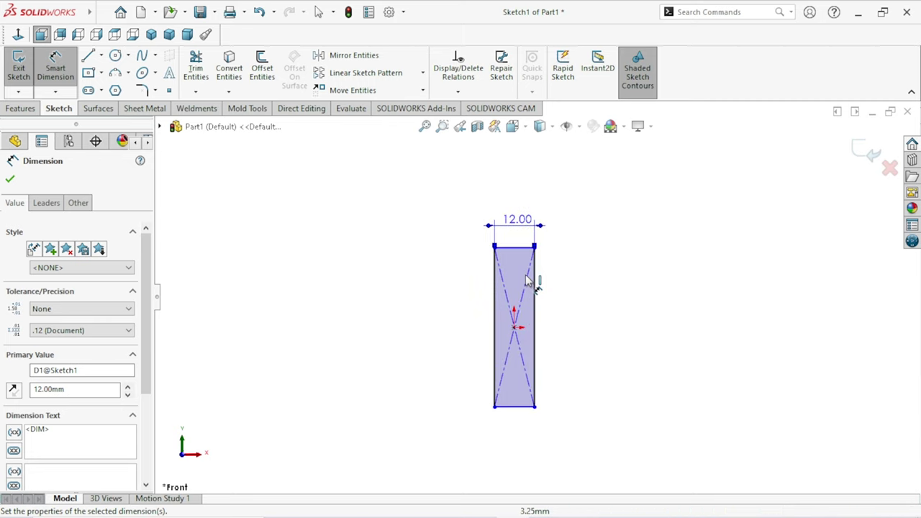
click(536, 320)
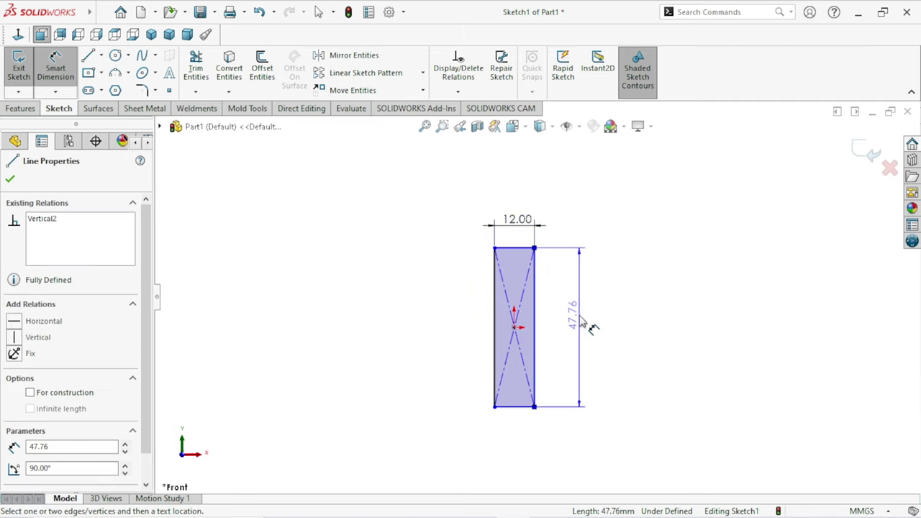
click(586, 324)
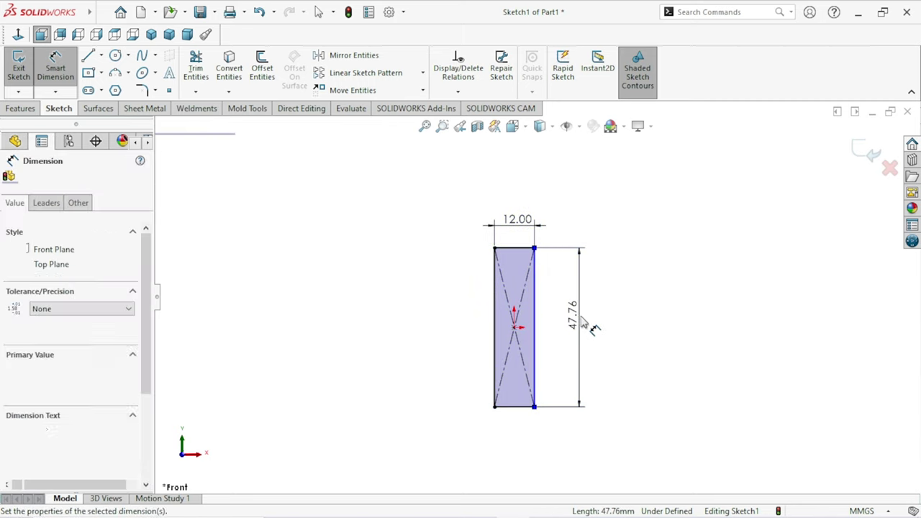
text(49.5)
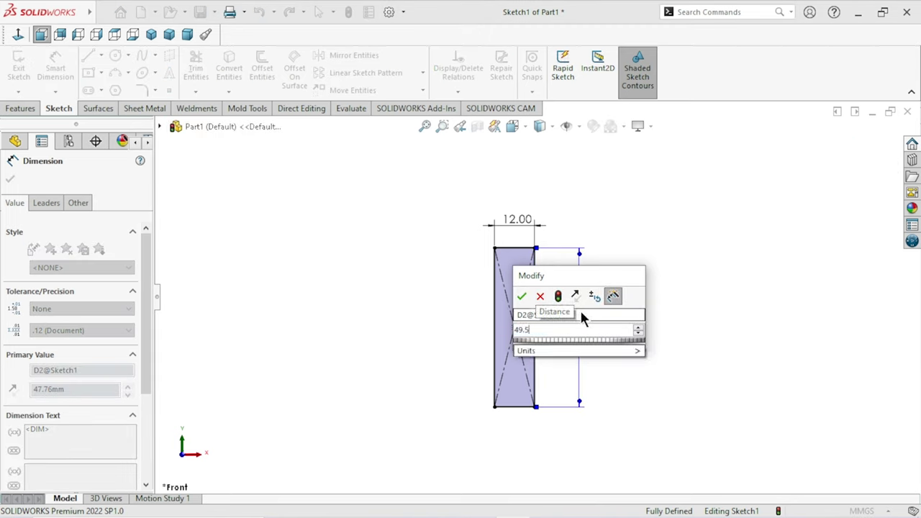
key(Escape)
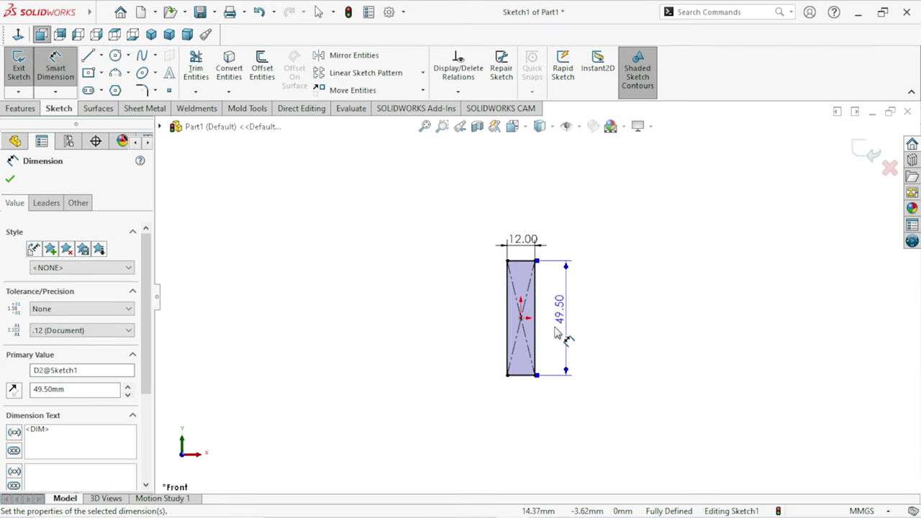
scroll(556, 332, down, 2)
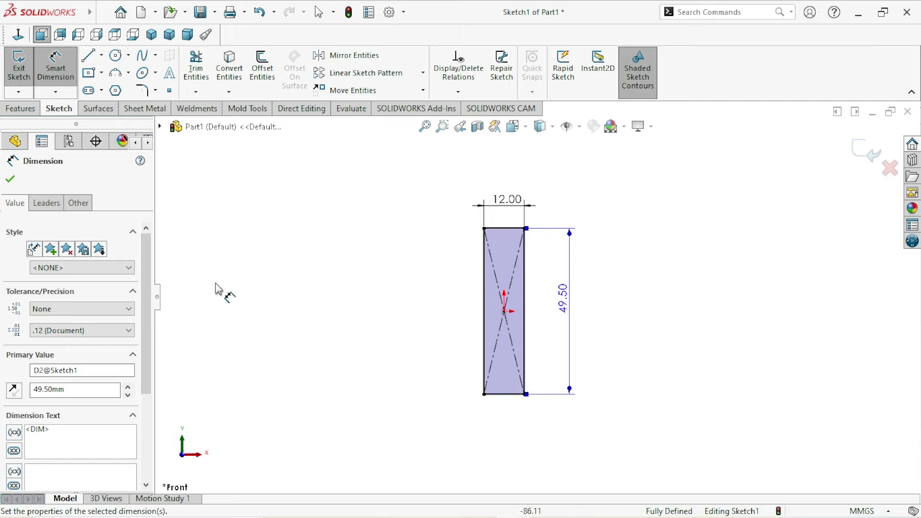
click(10, 180)
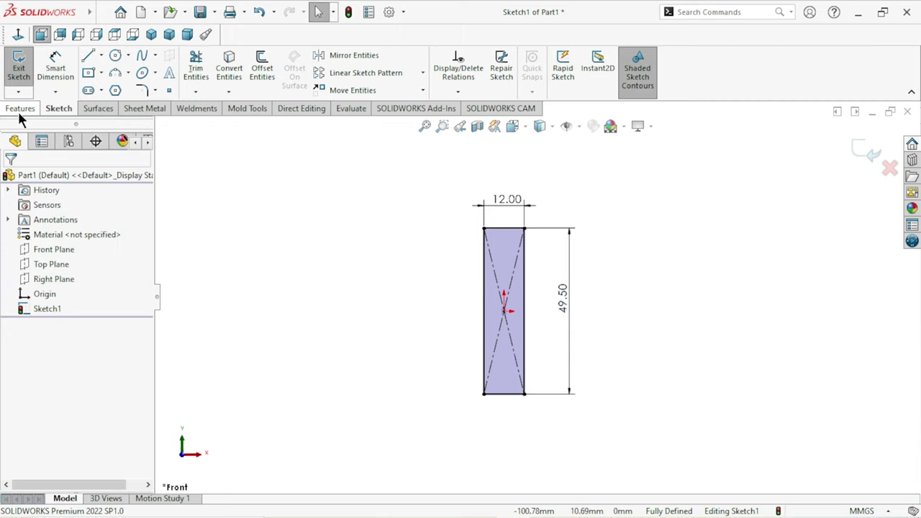
Extrude Sketch1 100 mm with a Mid Plane end condition into a solid plate
click(20, 110)
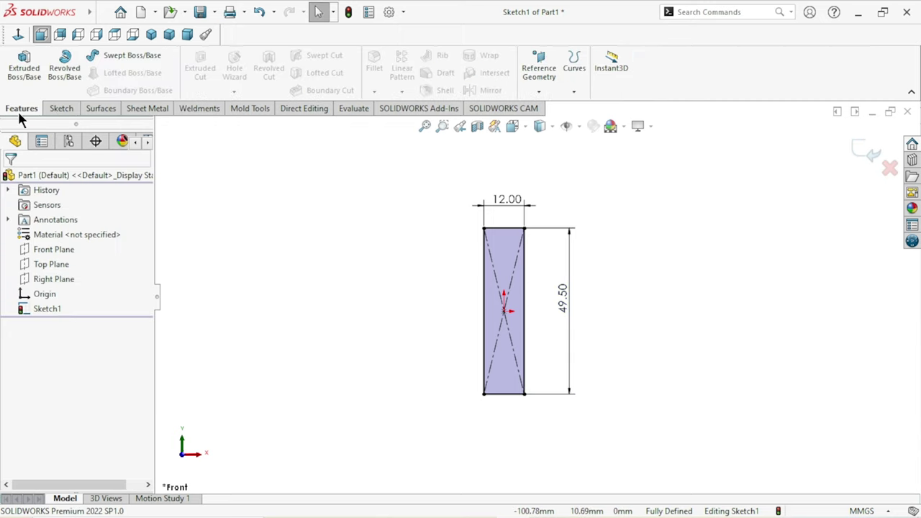
click(34, 74)
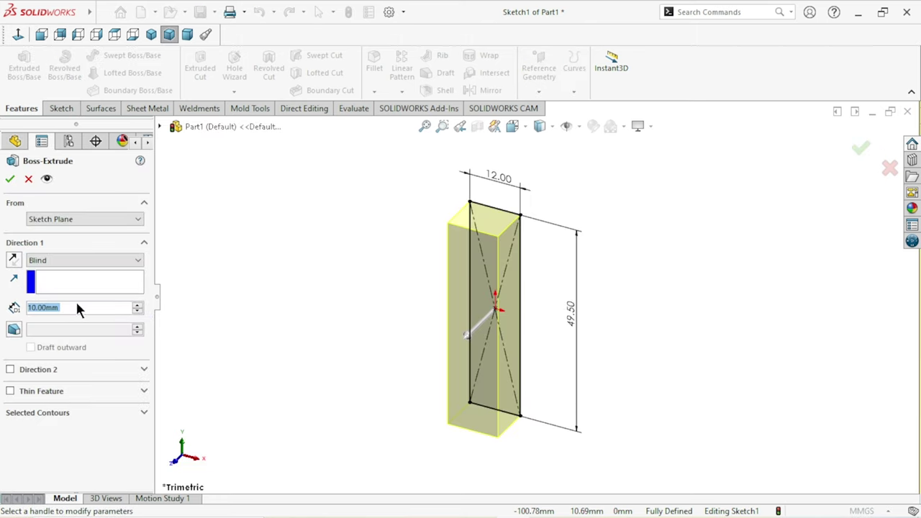
text(100)
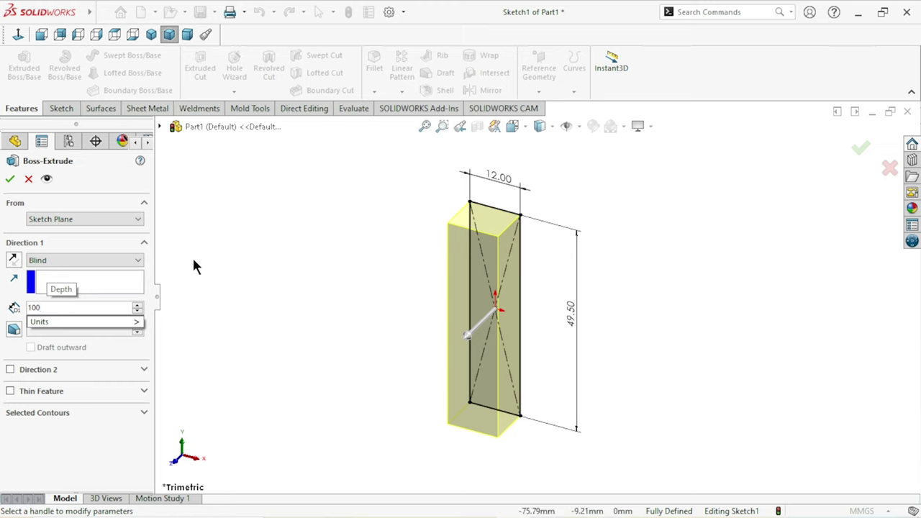
key(Return)
click(95, 260)
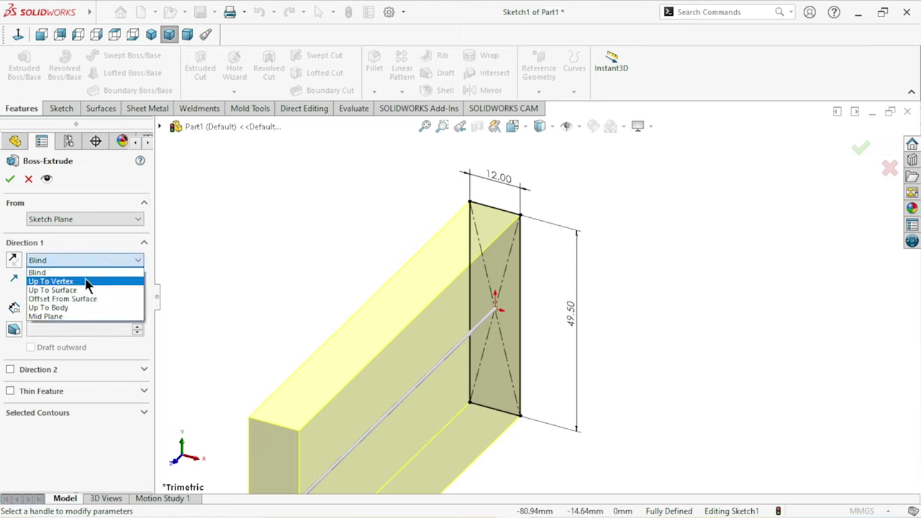
click(68, 316)
scroll(545, 298, up, 2)
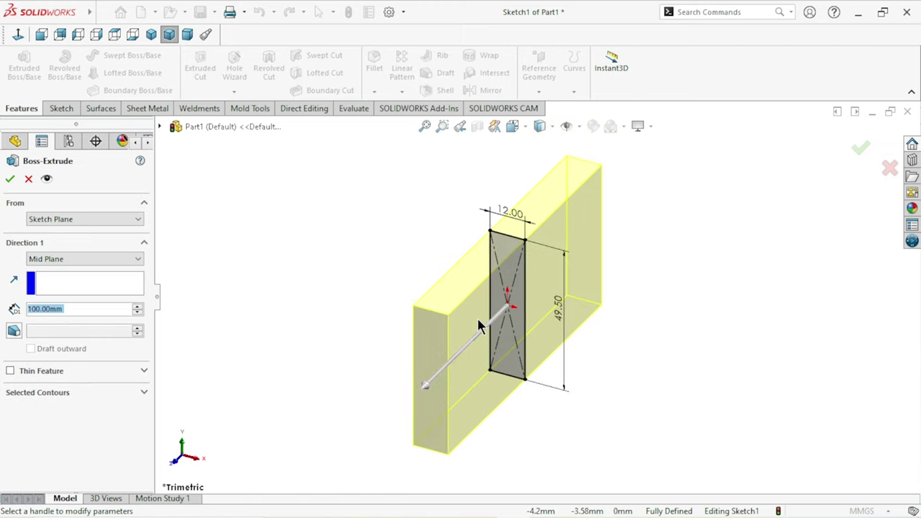
scroll(544, 298, up, 1)
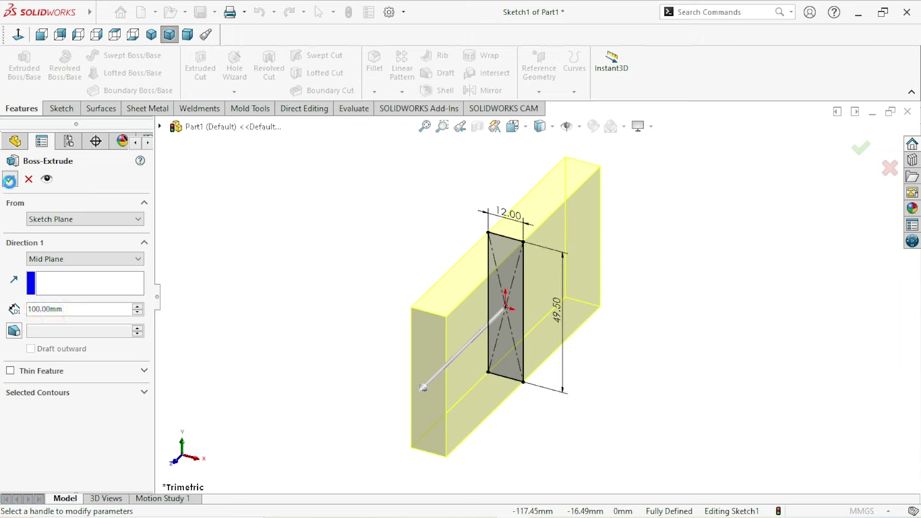
click(10, 180)
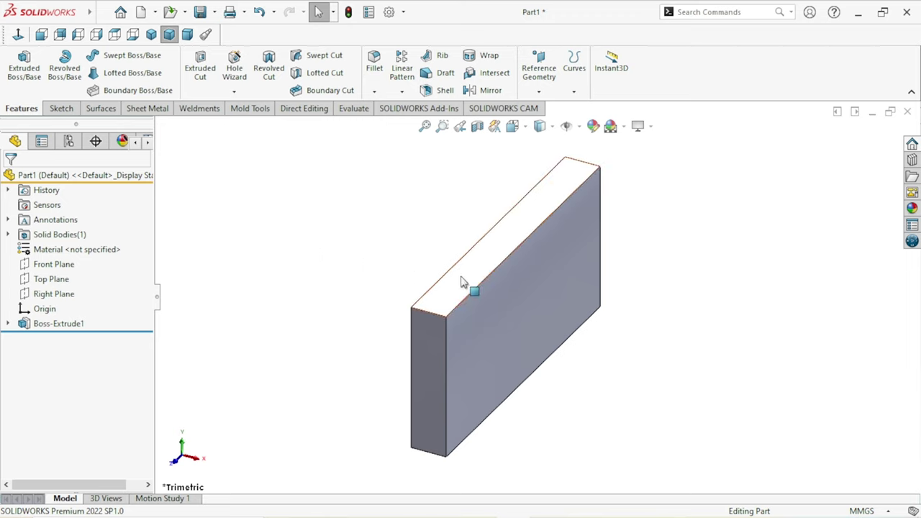
Go to isometric view and open Sketch2 on the block's top face, viewed normal to it
mouse_move(569, 366)
middle_down()
mouse_move(627, 335)
mouse_move(600, 302)
mouse_move(594, 338)
middle_up()
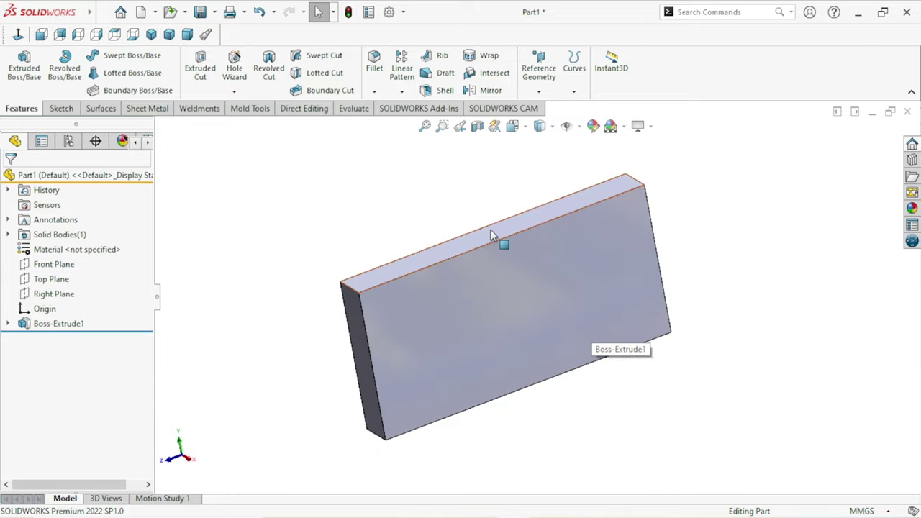
key(ctrl+7)
click(152, 35)
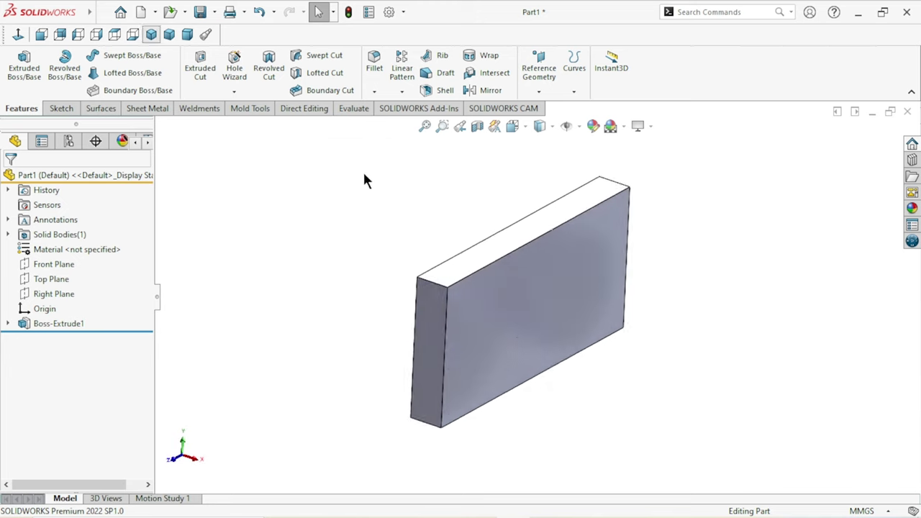
click(534, 224)
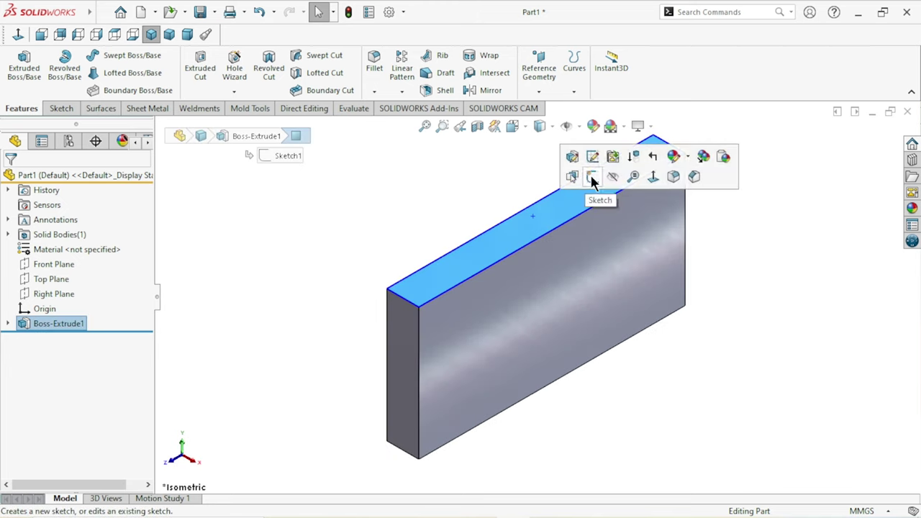
click(590, 176)
click(18, 35)
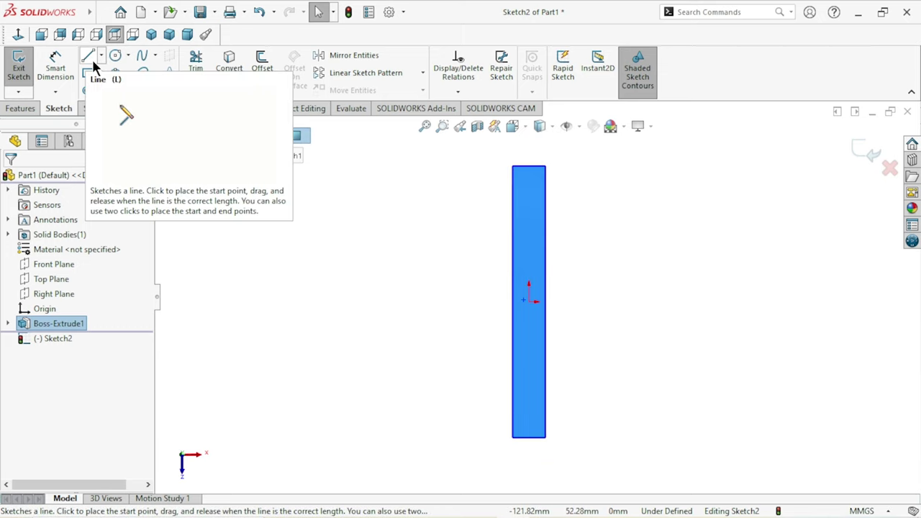
Draw a horizontal line across the top face through the origin
click(92, 59)
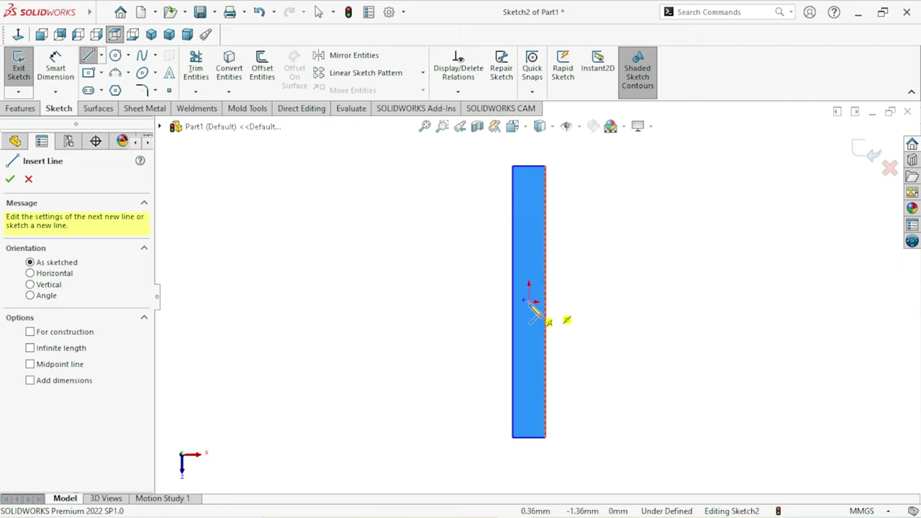
click(488, 302)
click(581, 302)
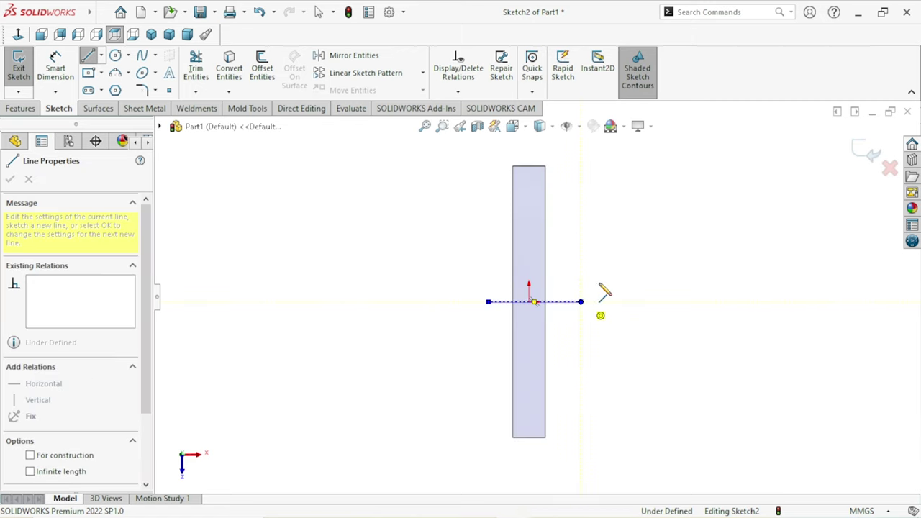
right_click(612, 292)
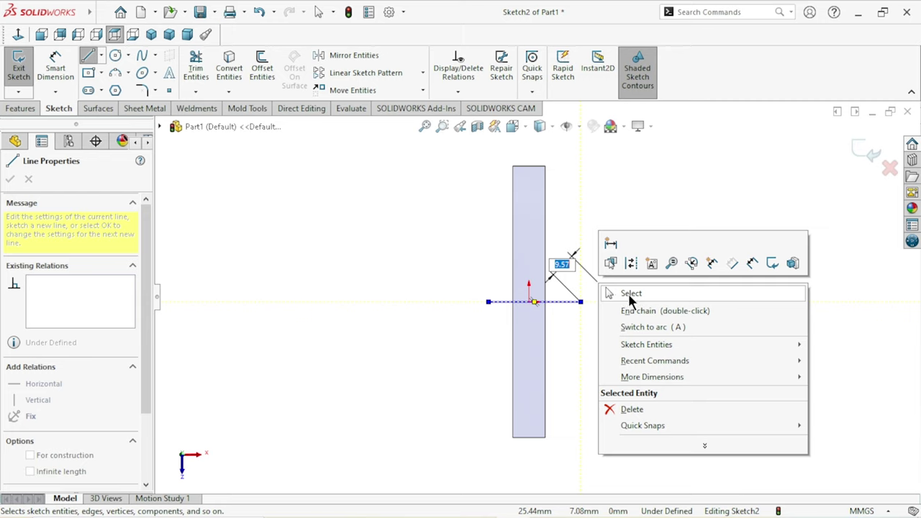
click(628, 293)
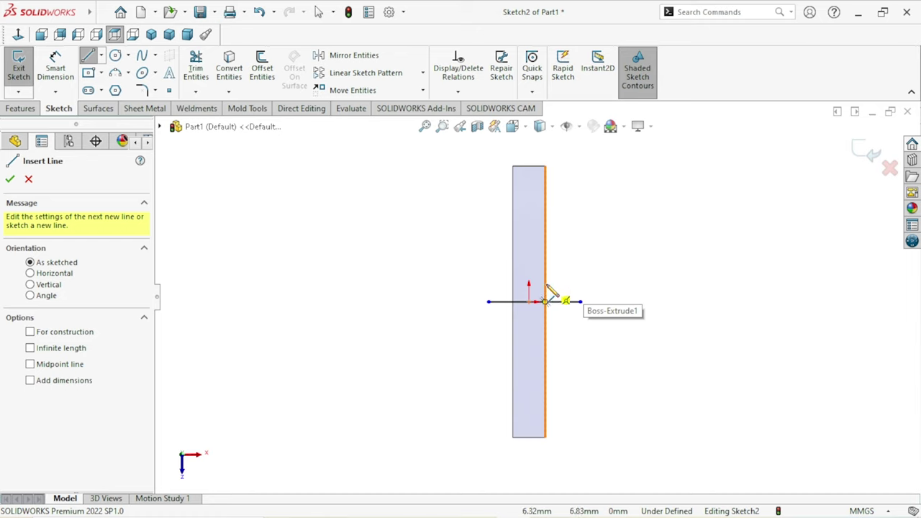
Add an angled line rising to the face edge and make the horizontal line construction
scroll(558, 299, down, 4)
scroll(554, 305, down, 3)
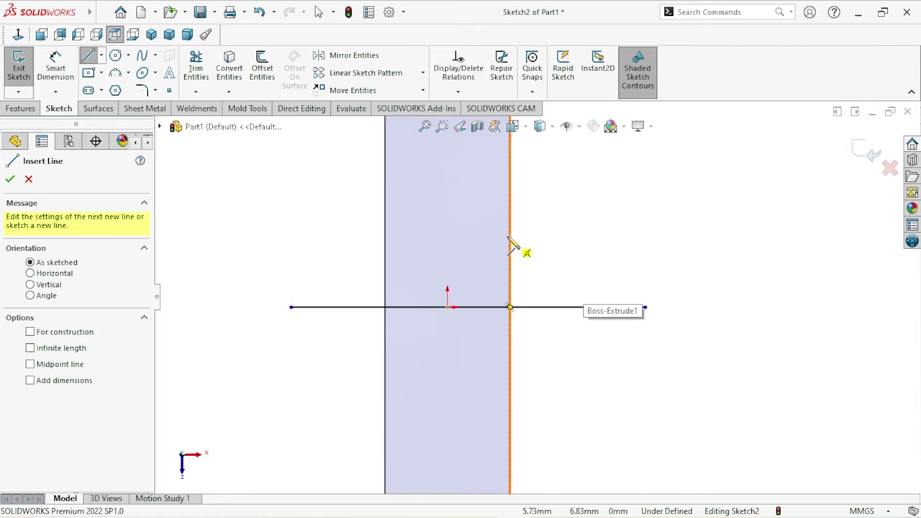
click(468, 308)
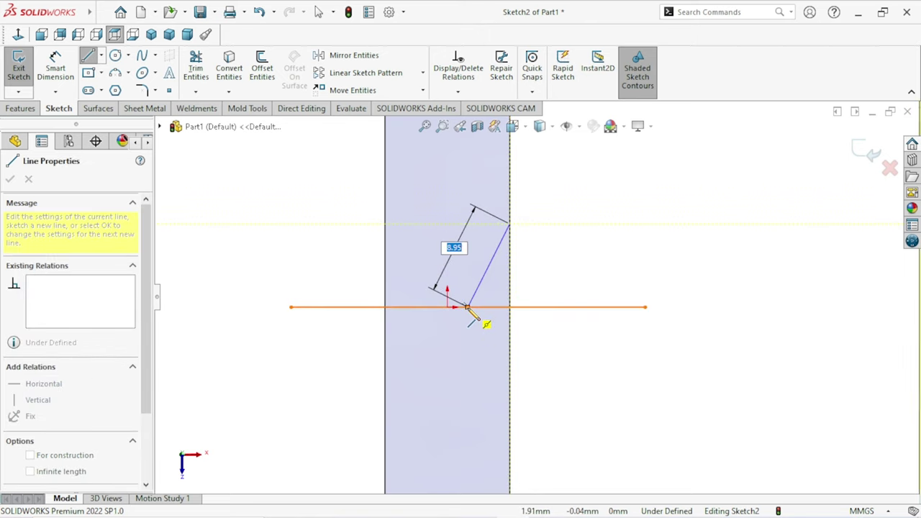
right_click(576, 241)
click(597, 265)
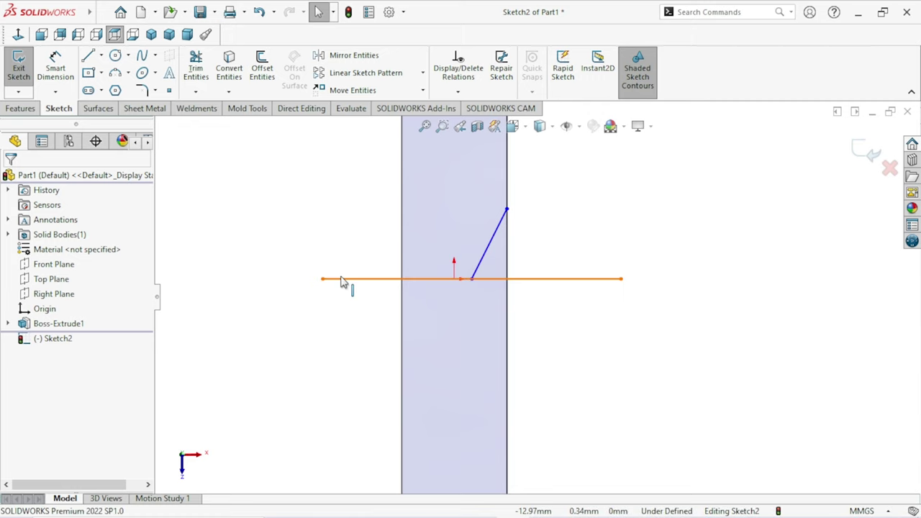
click(325, 279)
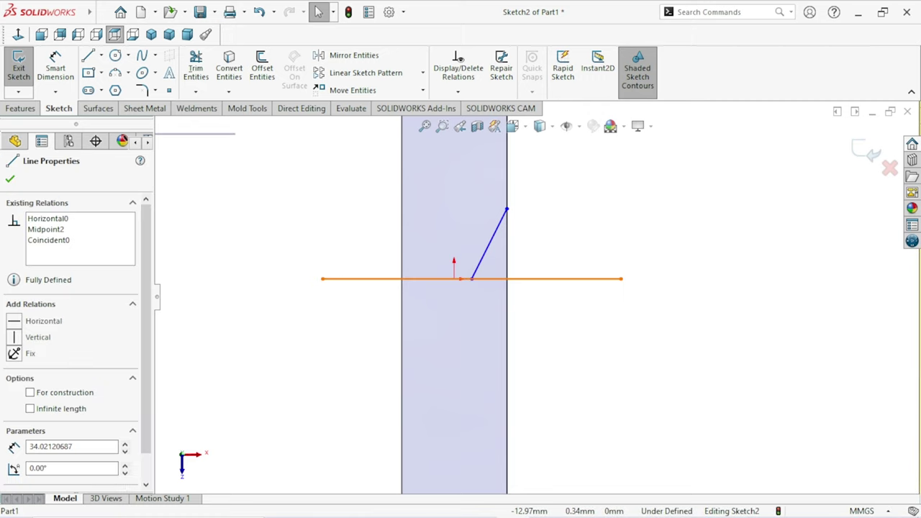
click(29, 393)
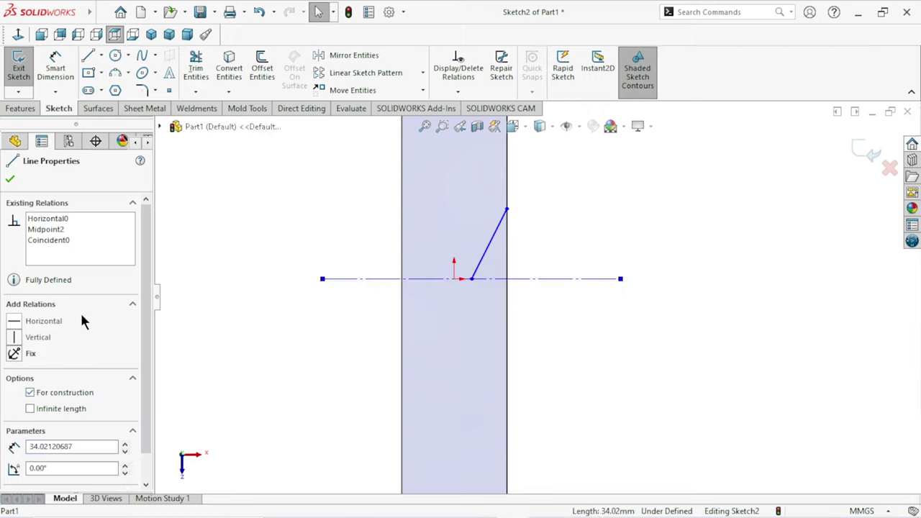
click(10, 180)
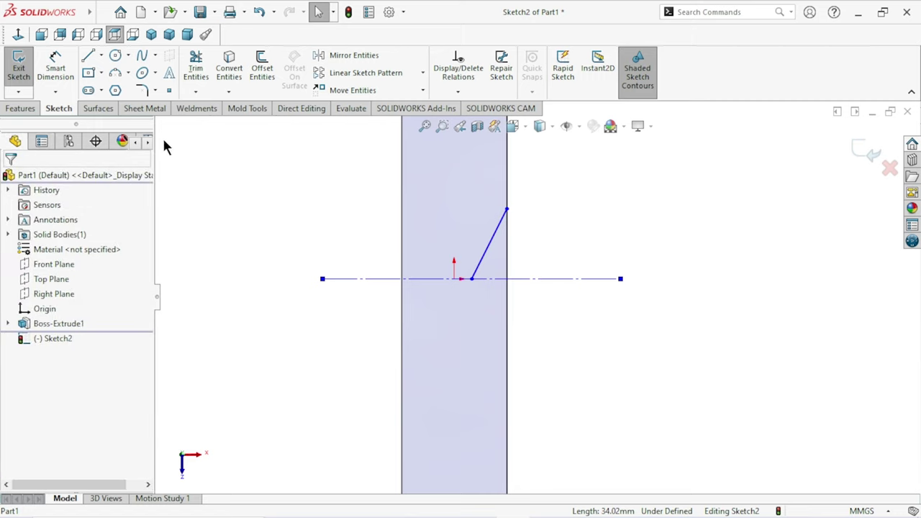
Dimension the angled line's vertical height to 12 mm from the construction line
click(55, 70)
click(506, 210)
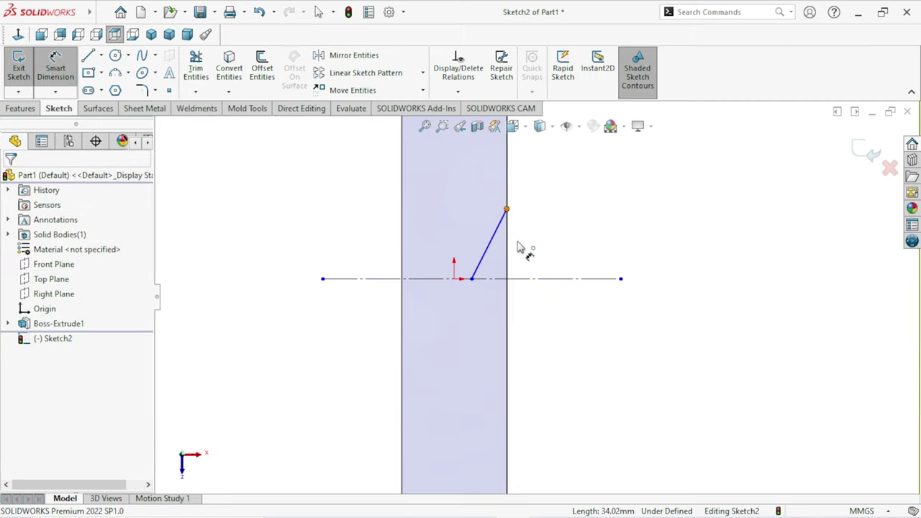
click(526, 280)
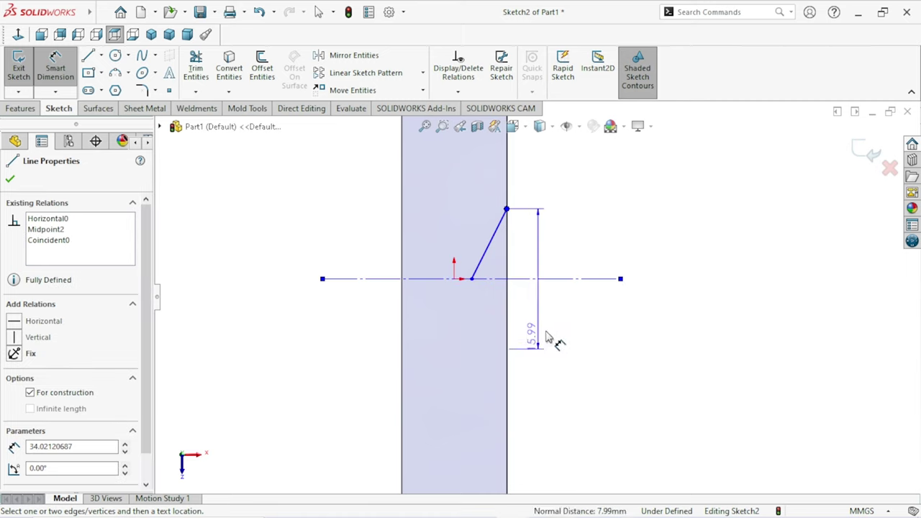
click(556, 322)
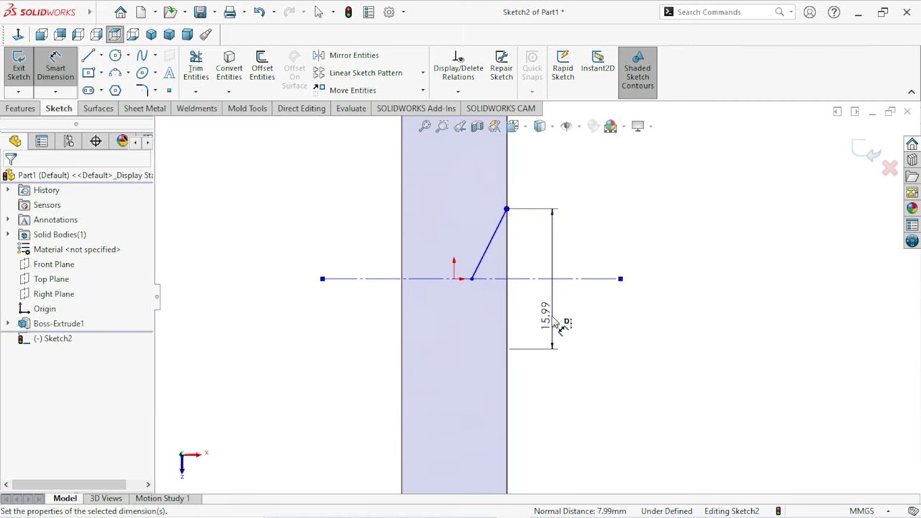
text(12)
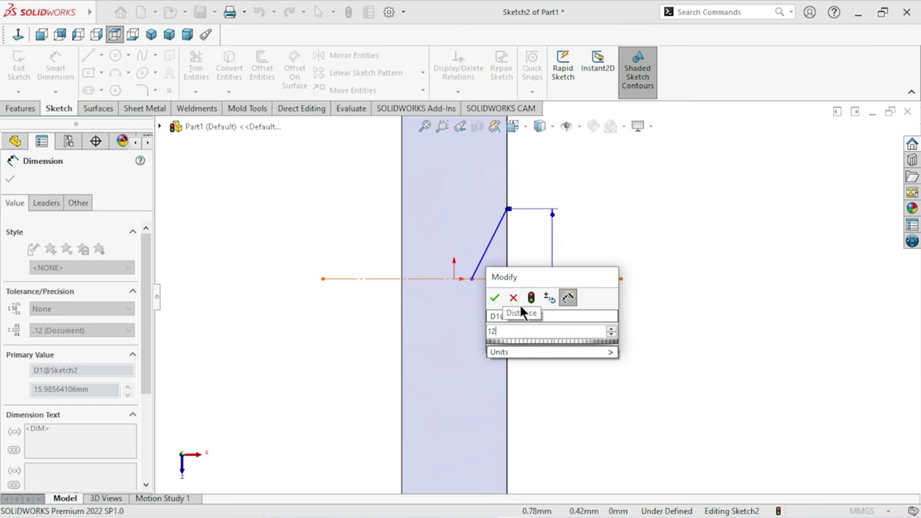
click(513, 297)
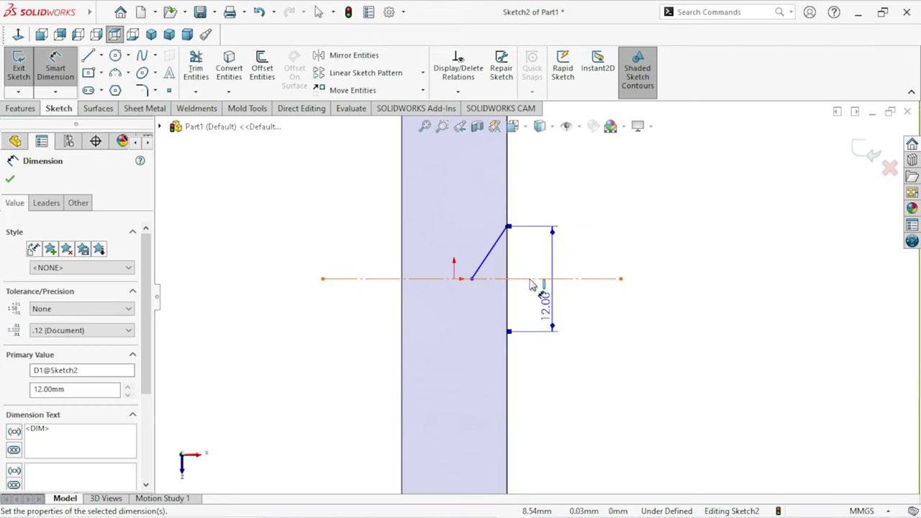
Dimension the angled line's lower endpoint 8 mm from the face's left edge, discarding the redundant angle
click(402, 309)
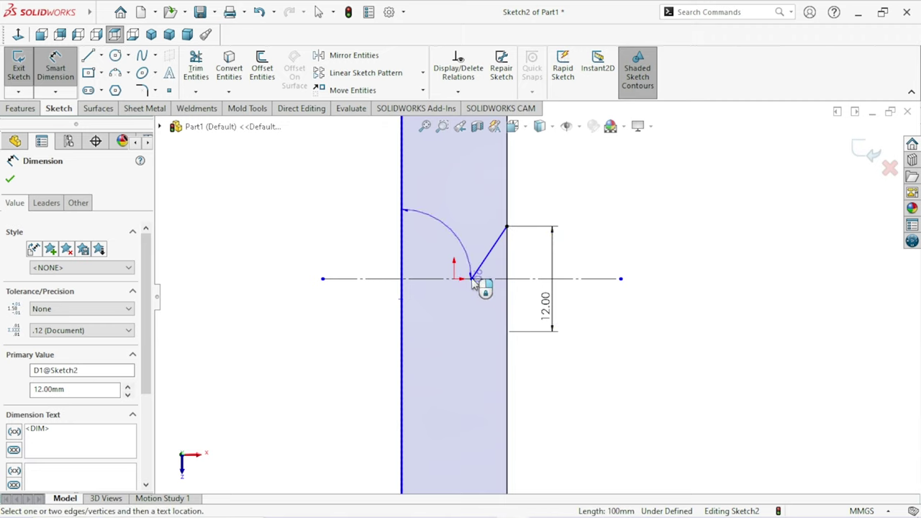
click(473, 284)
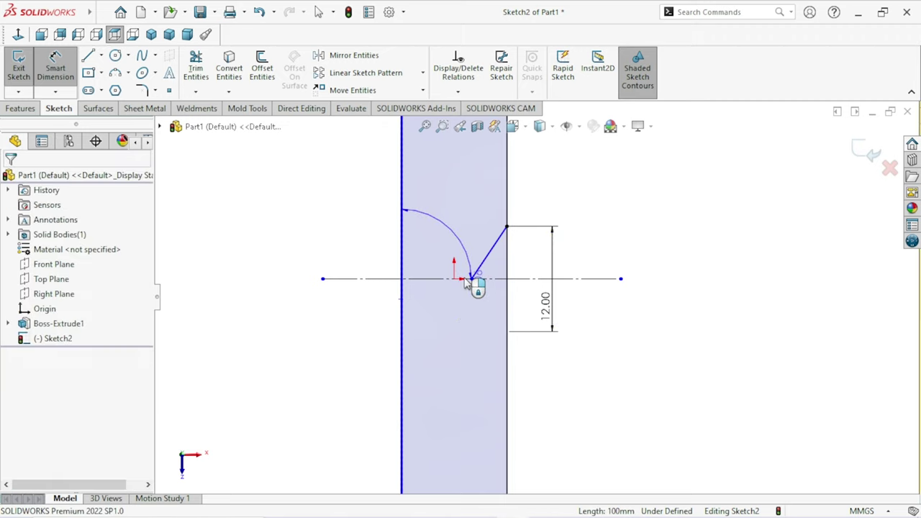
click(286, 121)
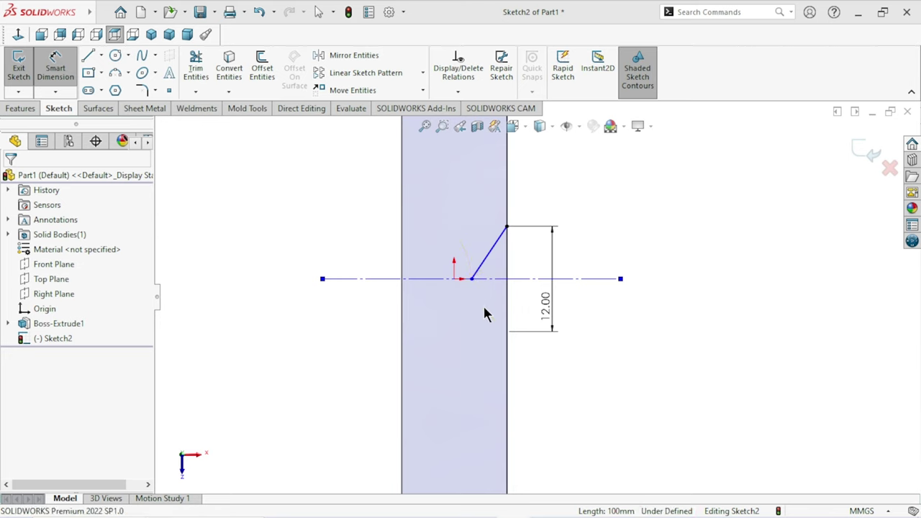
click(467, 281)
click(472, 278)
click(402, 299)
click(366, 246)
text(8)
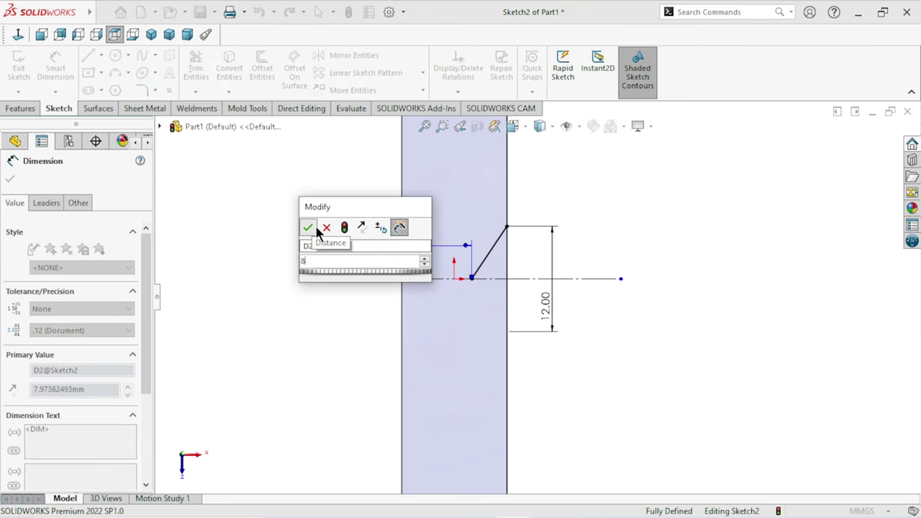
click(312, 226)
scroll(535, 312, up, 2)
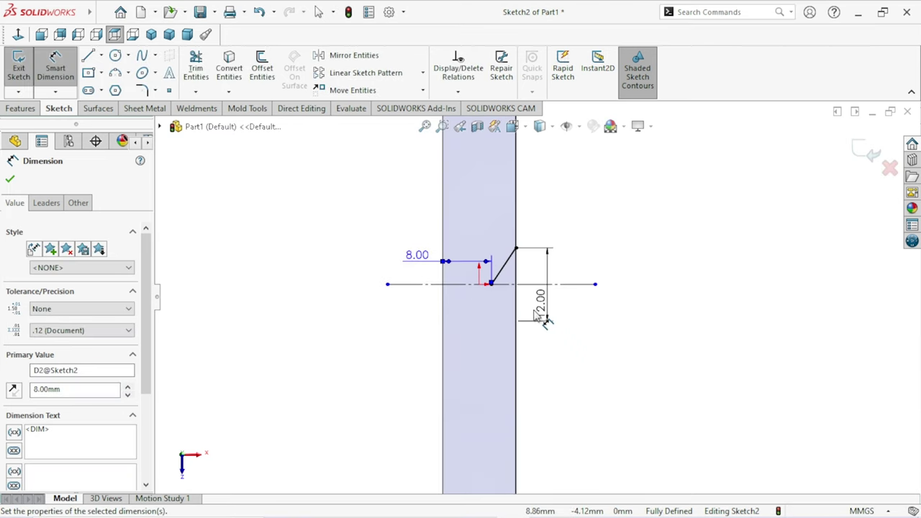
scroll(545, 313, down, 2)
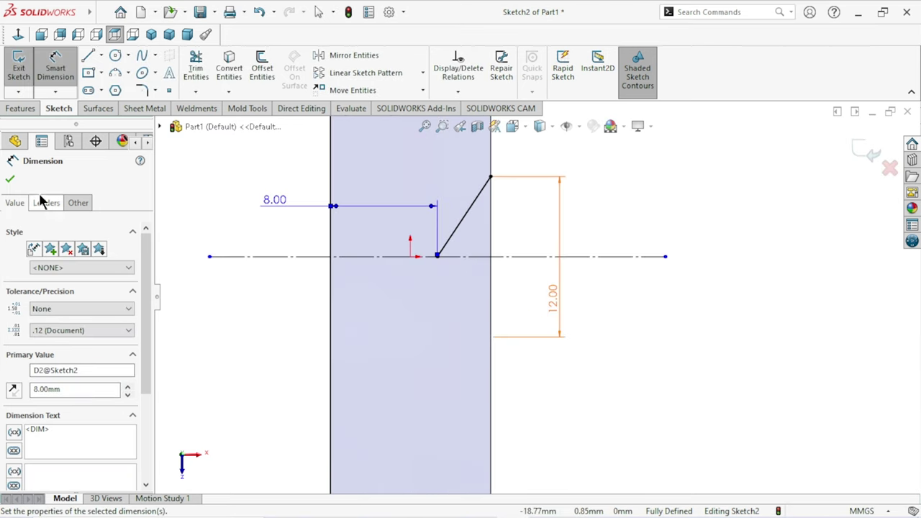
click(12, 179)
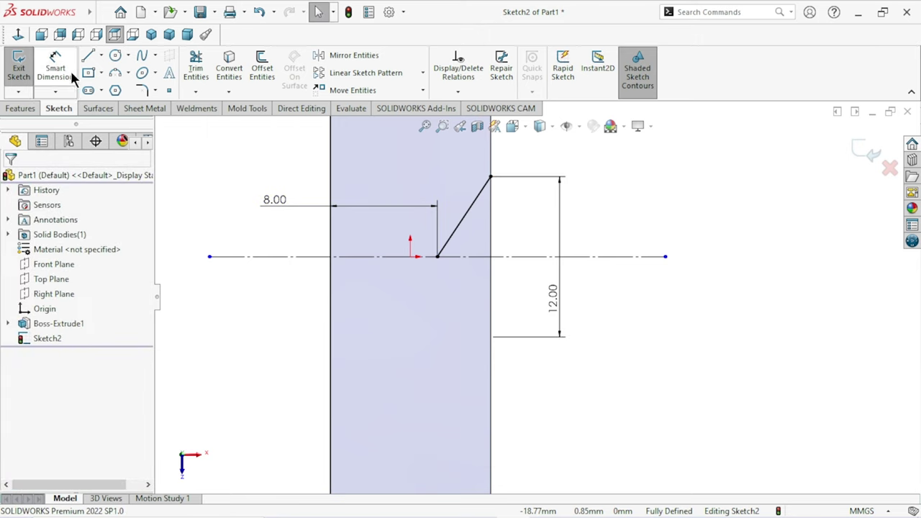
click(373, 61)
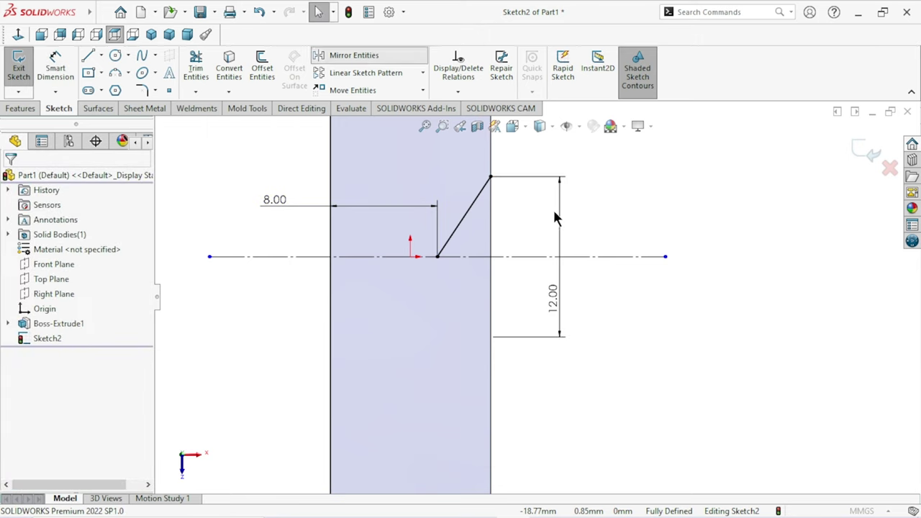
Mirror the slanted line about the horizontal centerline
click(464, 216)
click(88, 350)
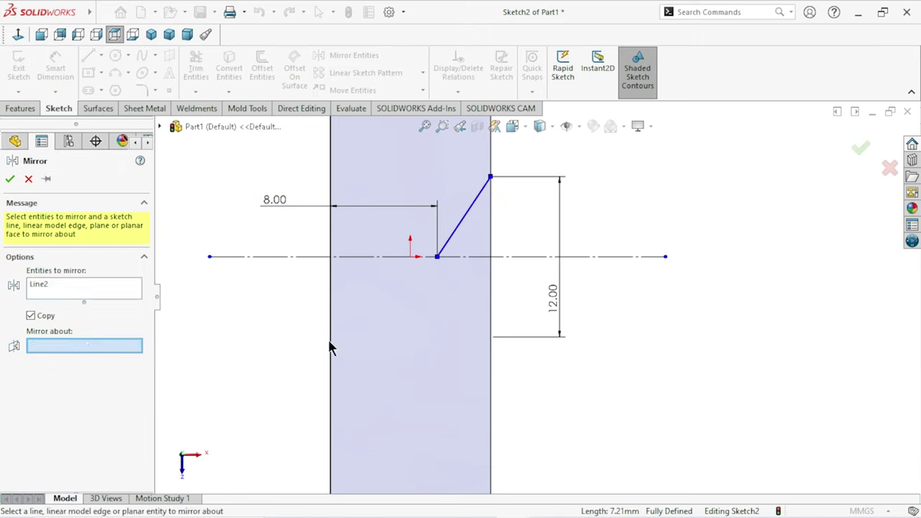
click(478, 257)
click(11, 179)
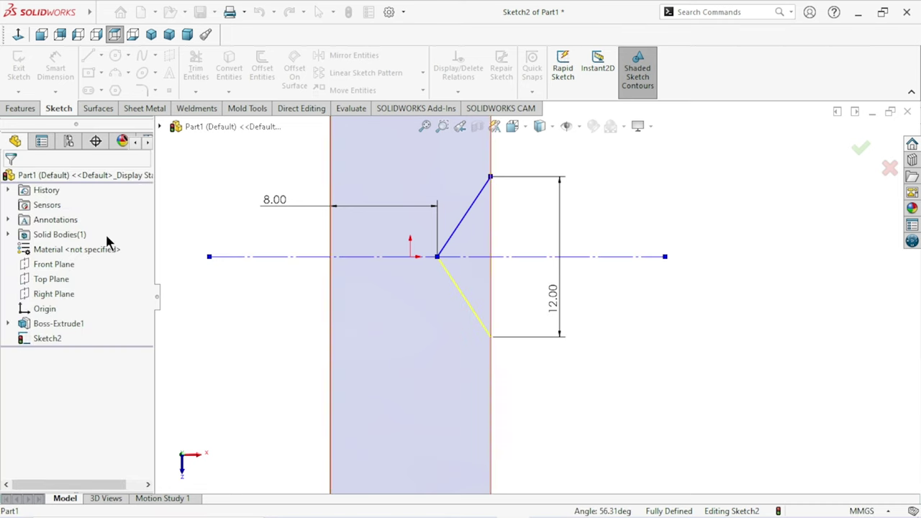
Close the V-notch profile with top, vertical and bottom lines beyond the plate edge
click(89, 57)
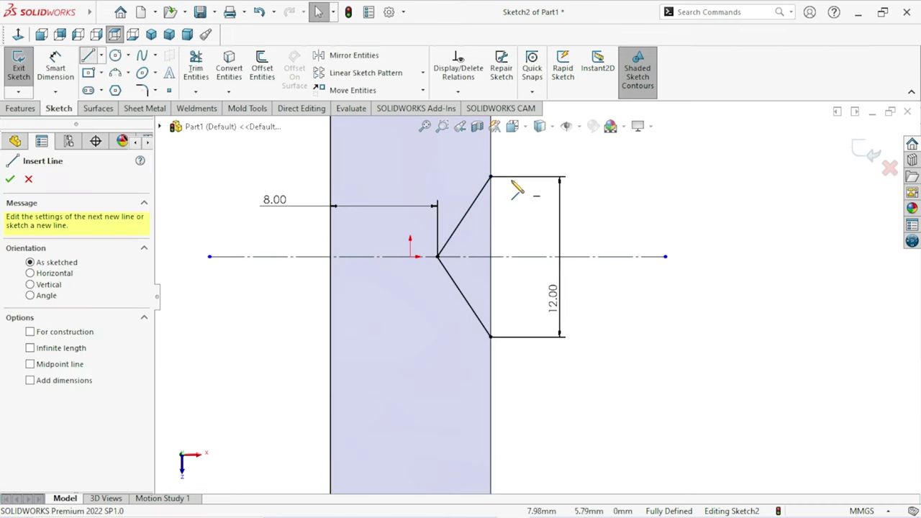
click(490, 178)
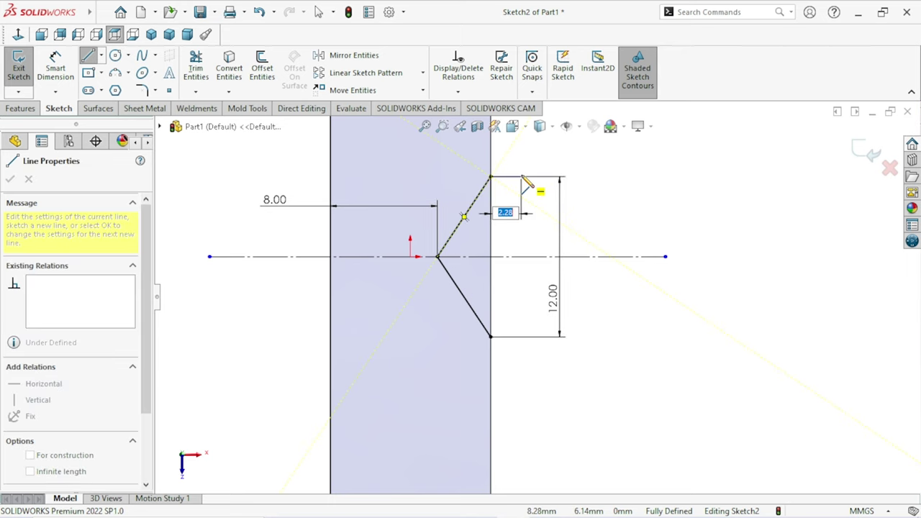
click(522, 176)
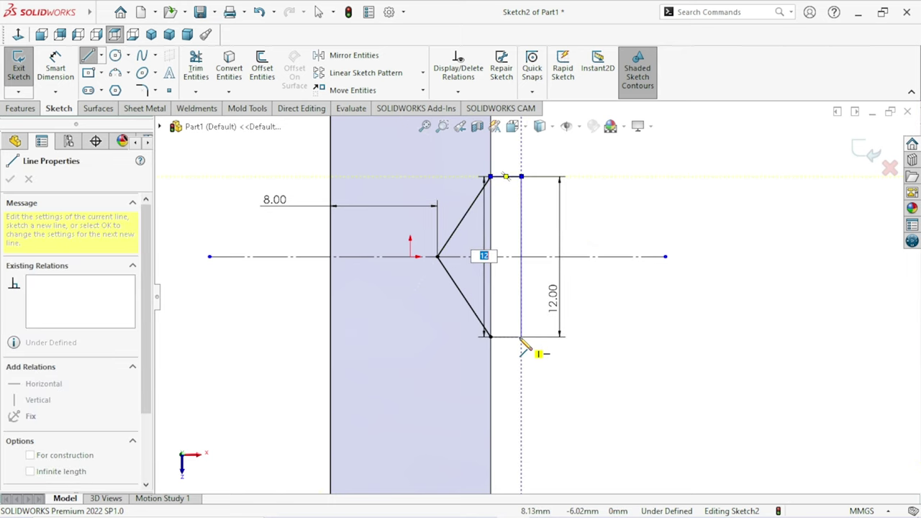
click(521, 336)
click(490, 336)
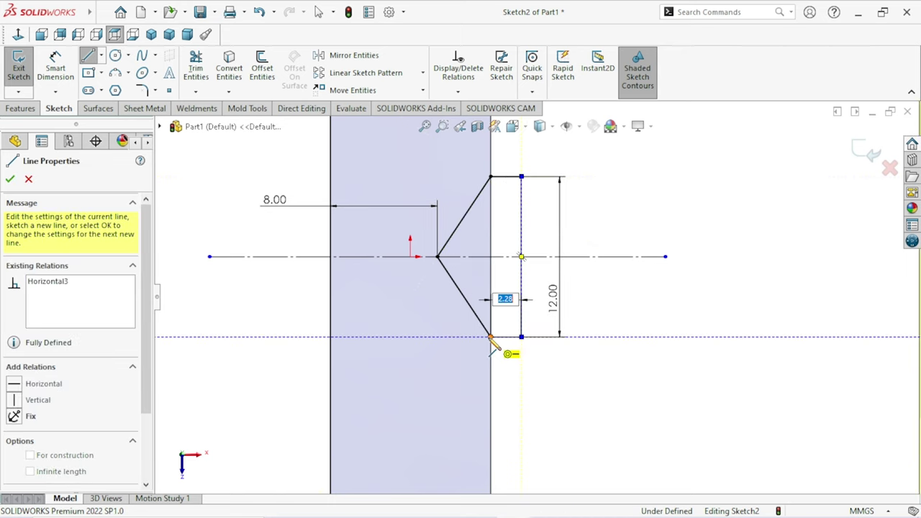
right_click(632, 321)
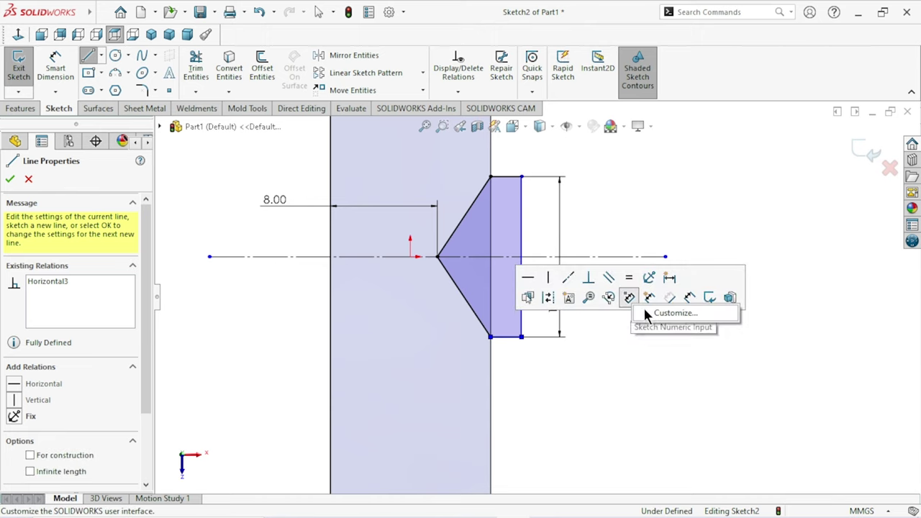
right_click(637, 375)
click(657, 384)
scroll(493, 289, up, 3)
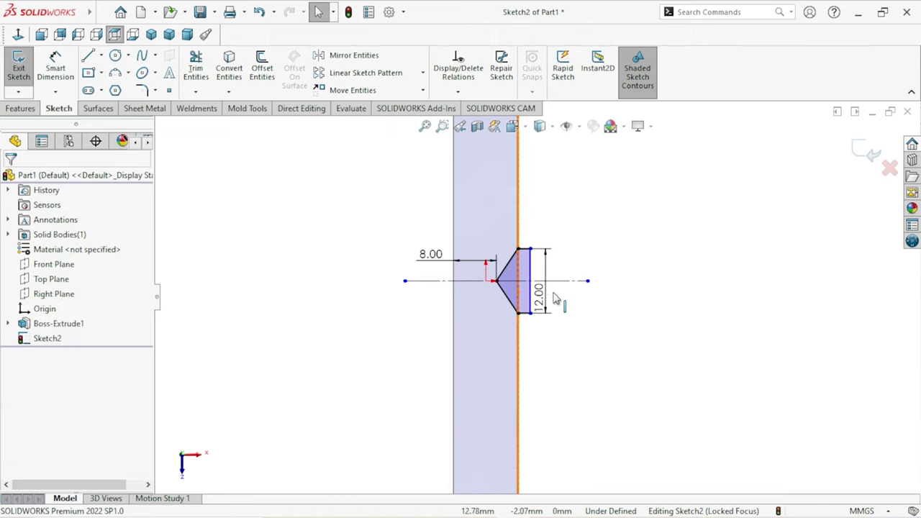
click(20, 108)
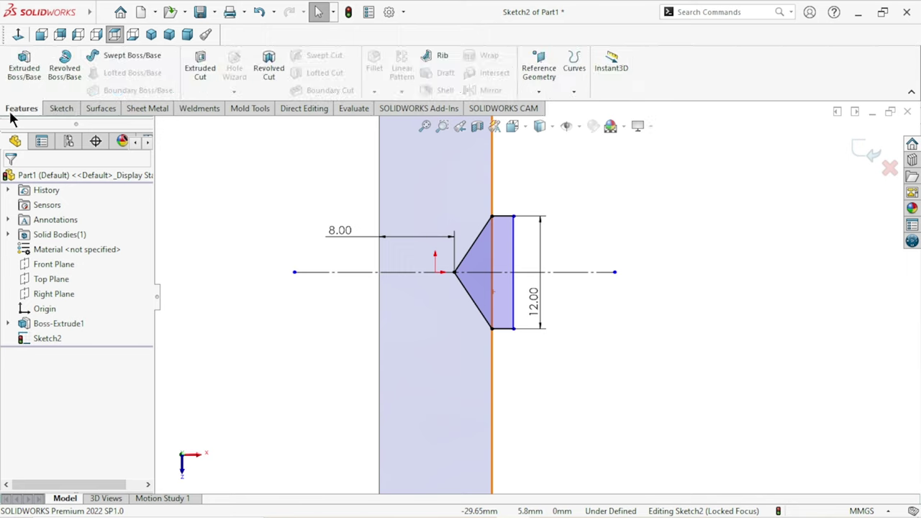
Extrude-cut the V-notch profile Through All to groove across the plate
click(191, 73)
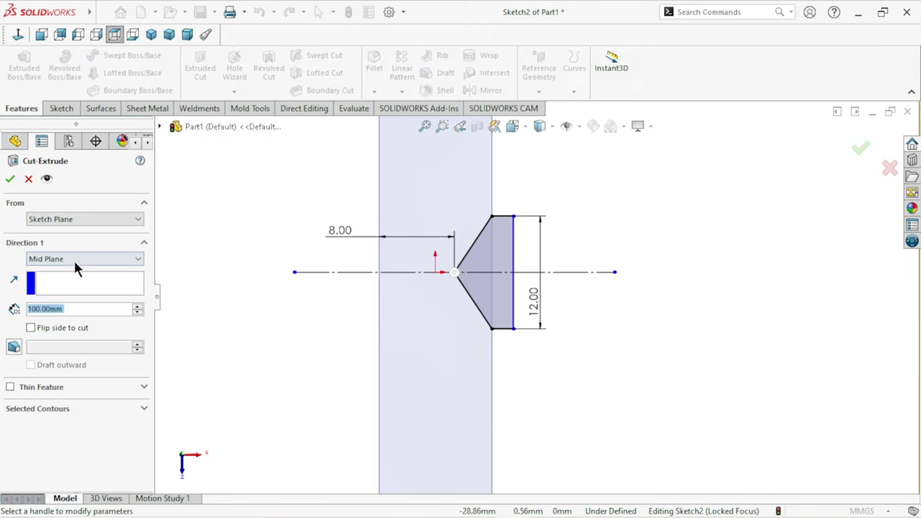
click(75, 264)
click(65, 278)
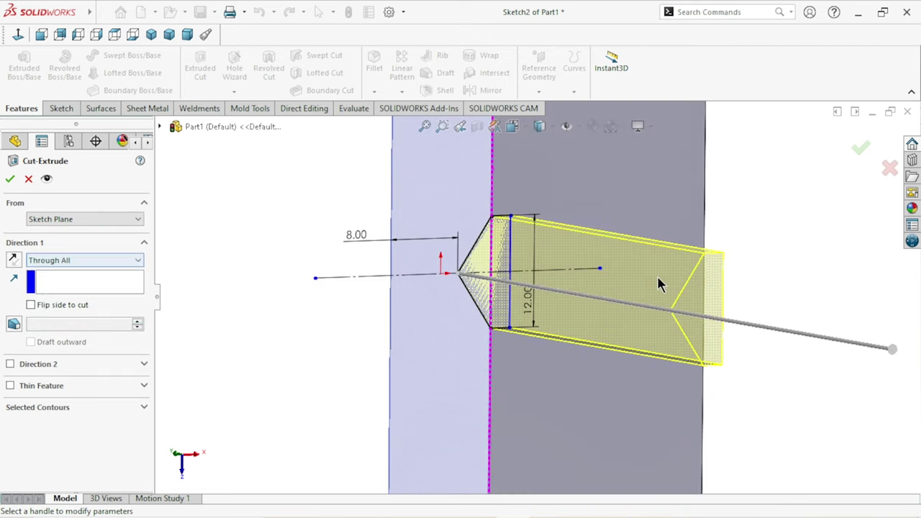
click(10, 180)
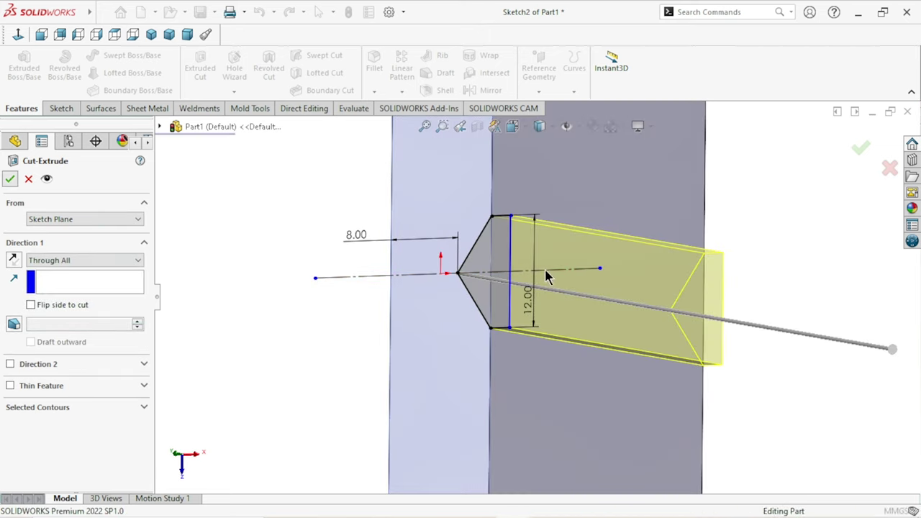
scroll(499, 310, up, 4)
mouse_move(631, 338)
middle_down()
mouse_move(592, 341)
mouse_move(360, 266)
middle_up()
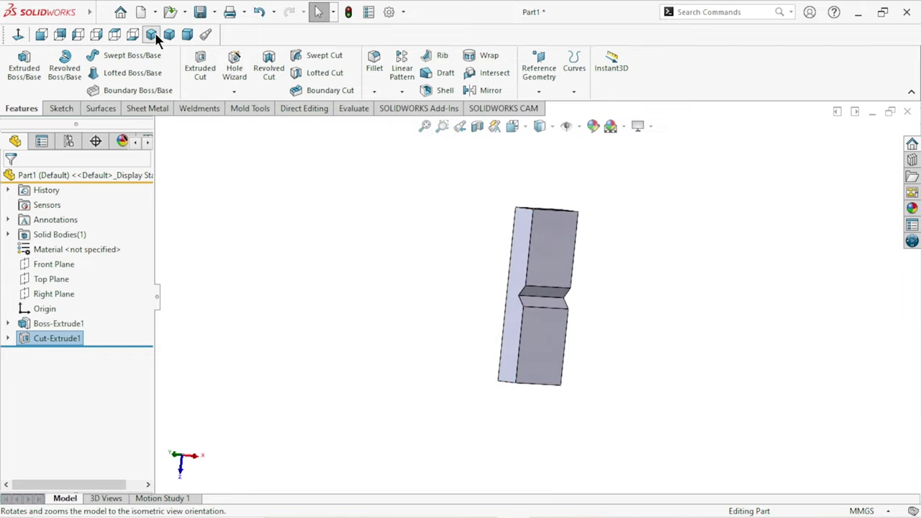
Open a new sketch, Sketch3, on the plate's end face in isometric view
click(152, 34)
middle_drag(623, 326, 644, 259)
click(485, 346)
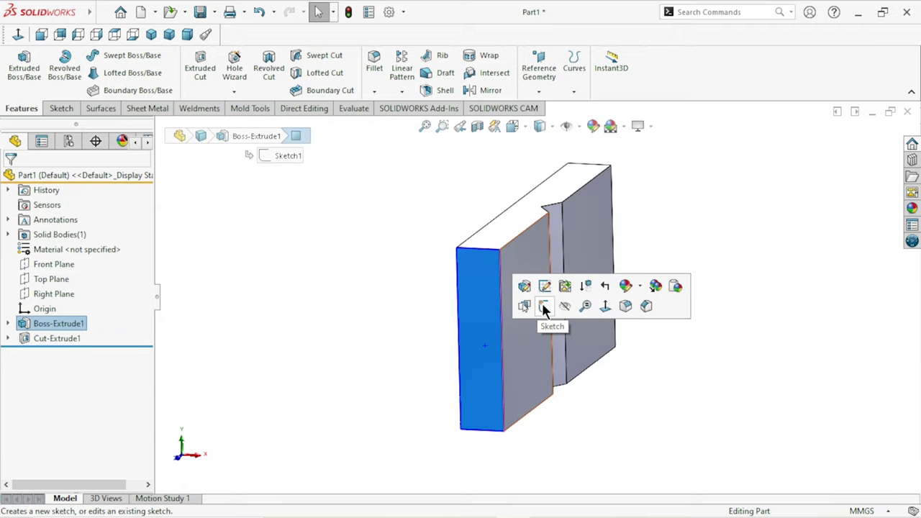
click(543, 306)
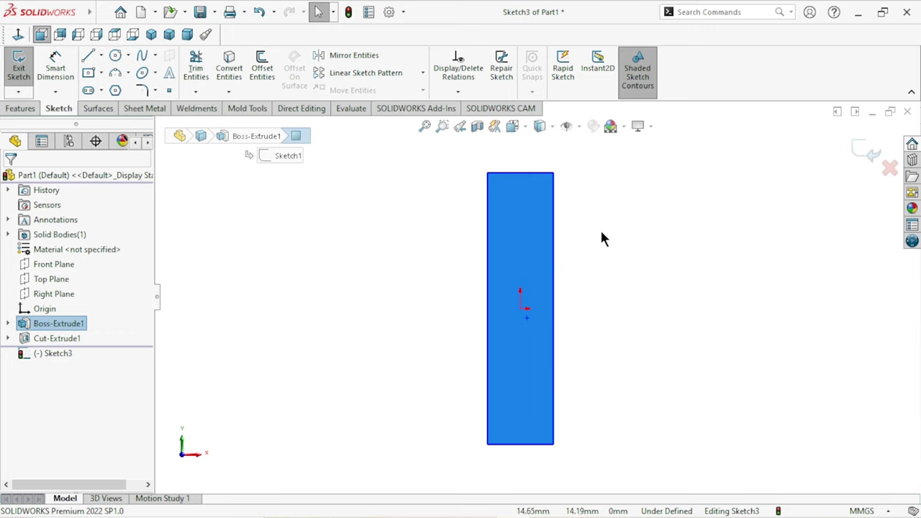
scroll(620, 241, down, 1)
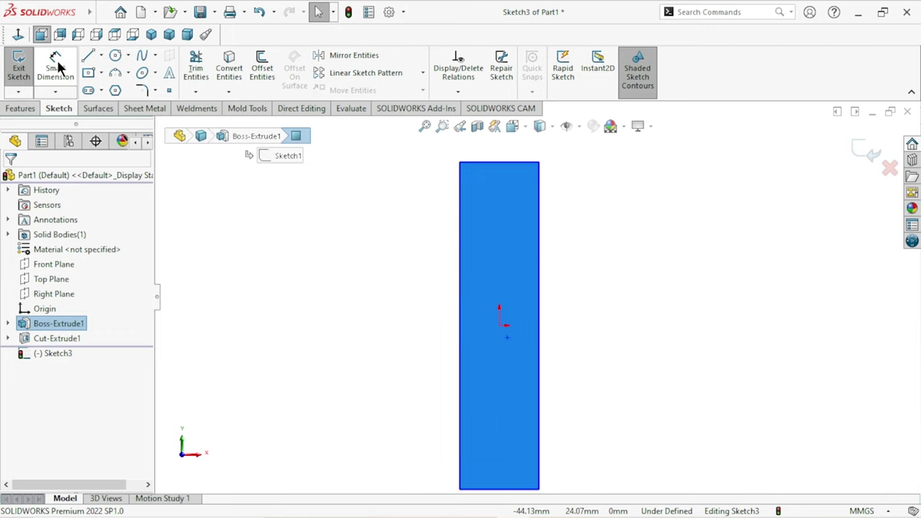
Draw a horizontal construction centerline across the plate
click(102, 55)
click(108, 89)
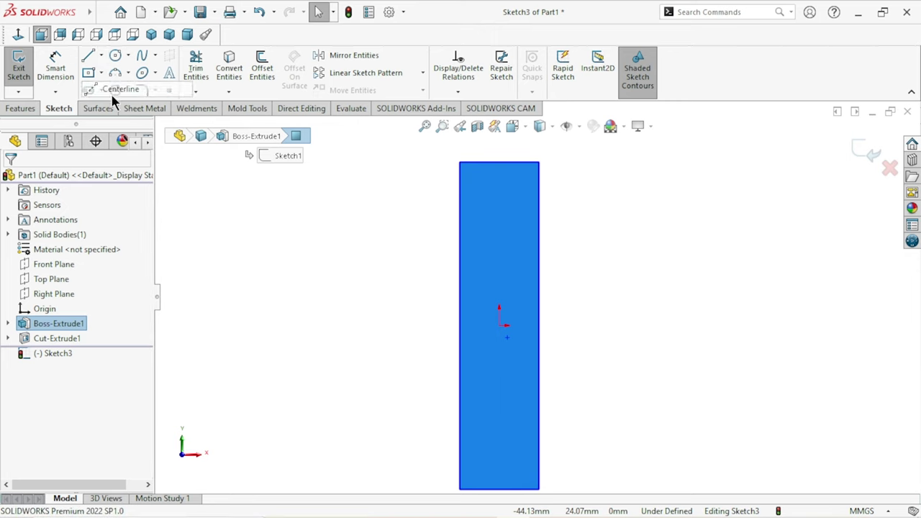
click(432, 216)
click(562, 215)
right_click(617, 204)
click(640, 219)
key(Escape)
scroll(547, 282, up, 2)
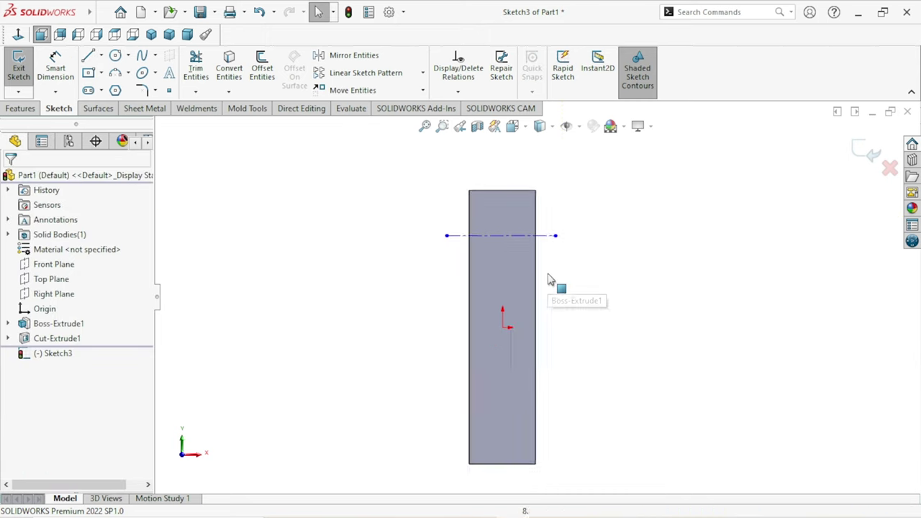
scroll(550, 281, down, 2)
scroll(551, 252, down, 2)
Dimension the centerline 14 mm below the plate's top edge
click(56, 70)
click(496, 141)
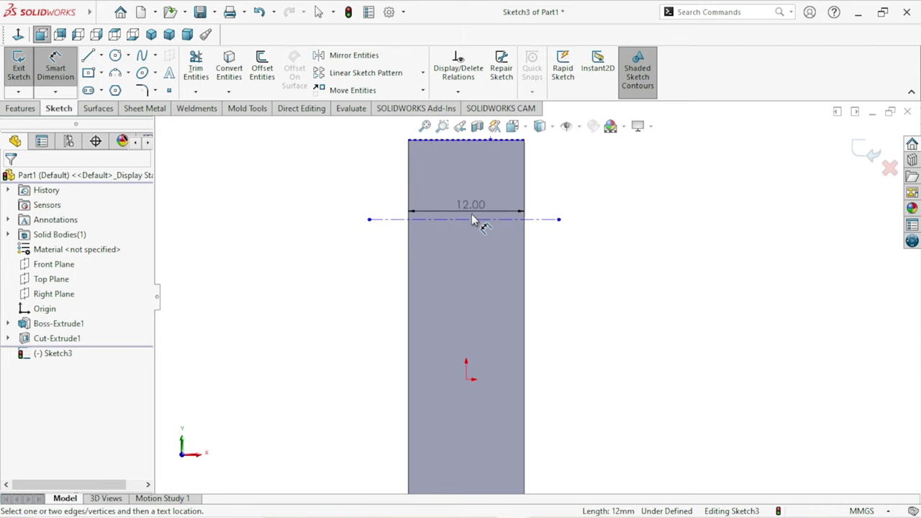
click(476, 223)
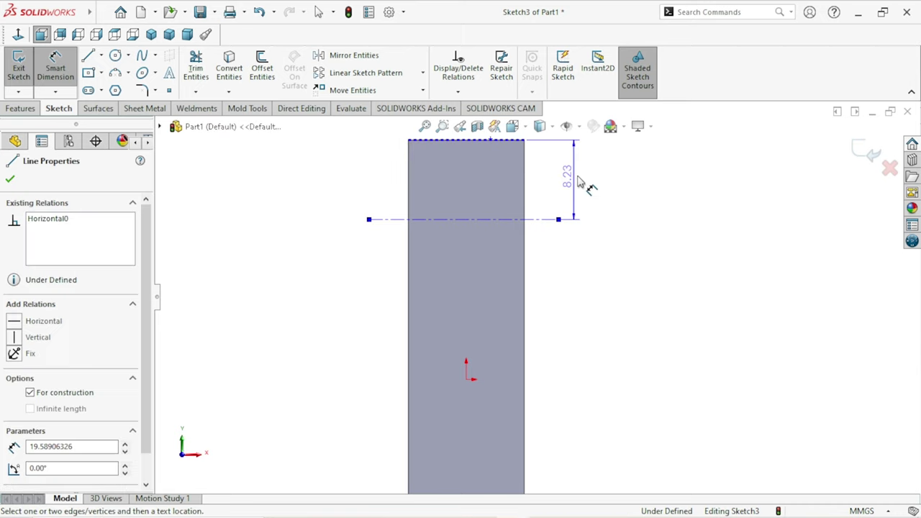
click(374, 183)
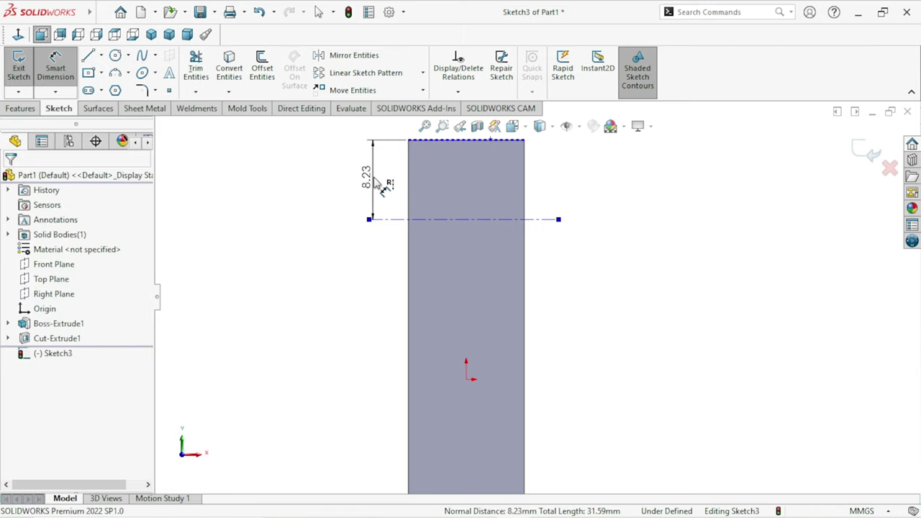
text(14)
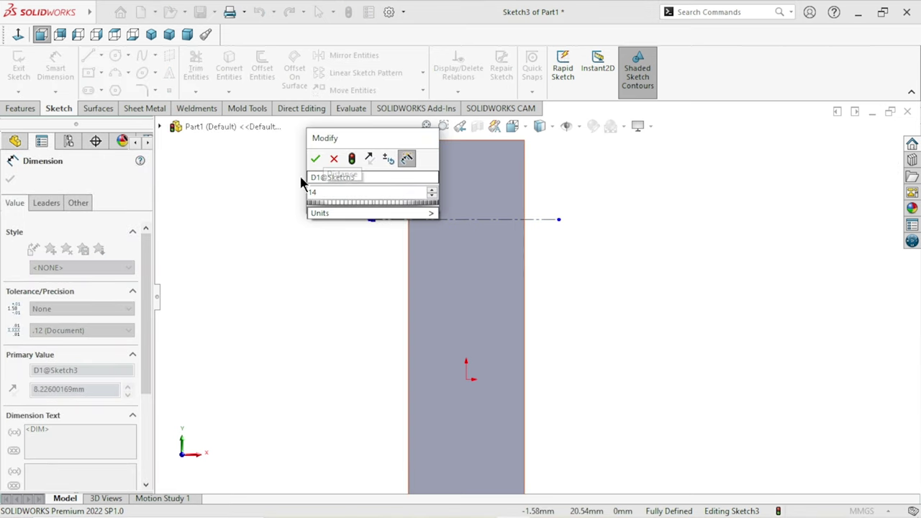
click(315, 159)
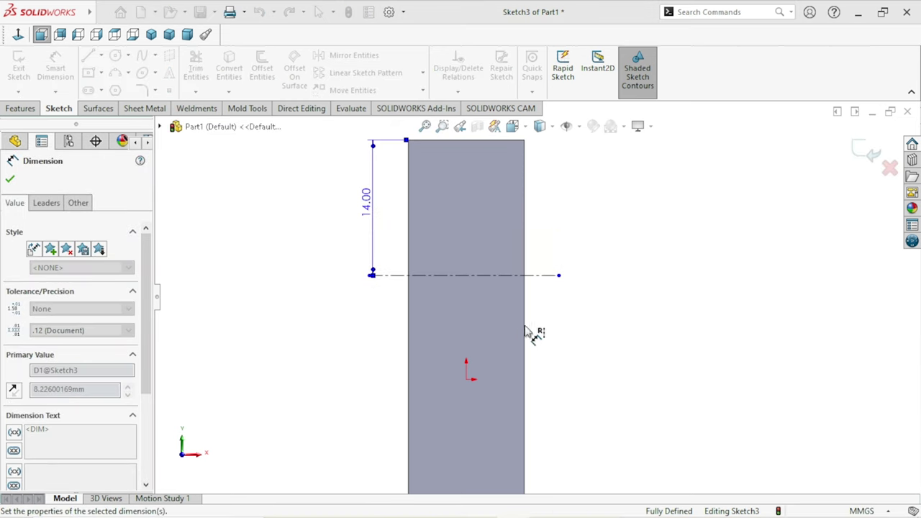
scroll(530, 331, up, 3)
scroll(562, 295, down, 2)
Draw a slanted line from the centerline to the plate's right edge
click(87, 56)
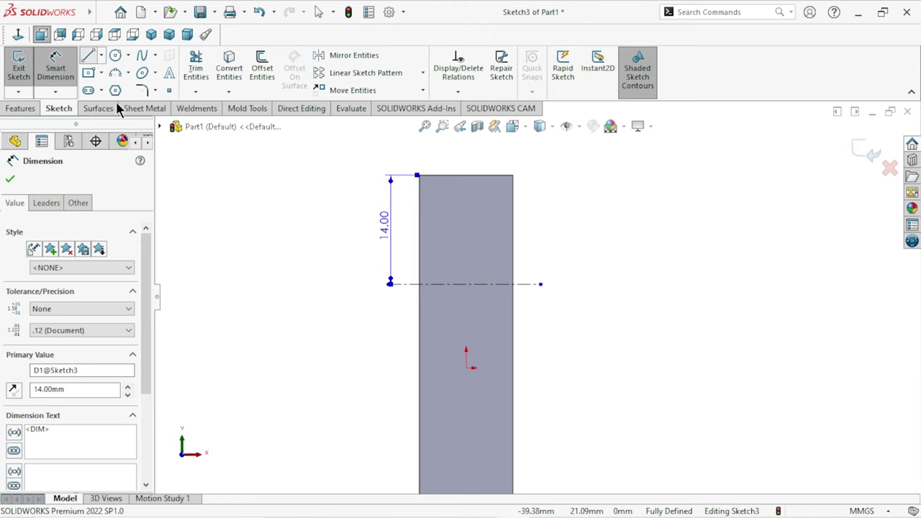
click(513, 235)
click(484, 284)
right_click(580, 248)
click(590, 249)
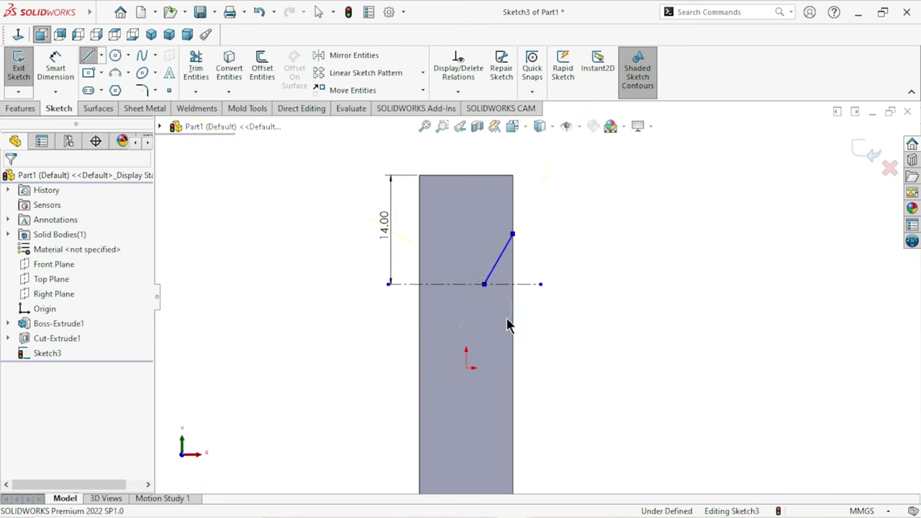
scroll(540, 295, up, 2)
scroll(533, 290, down, 3)
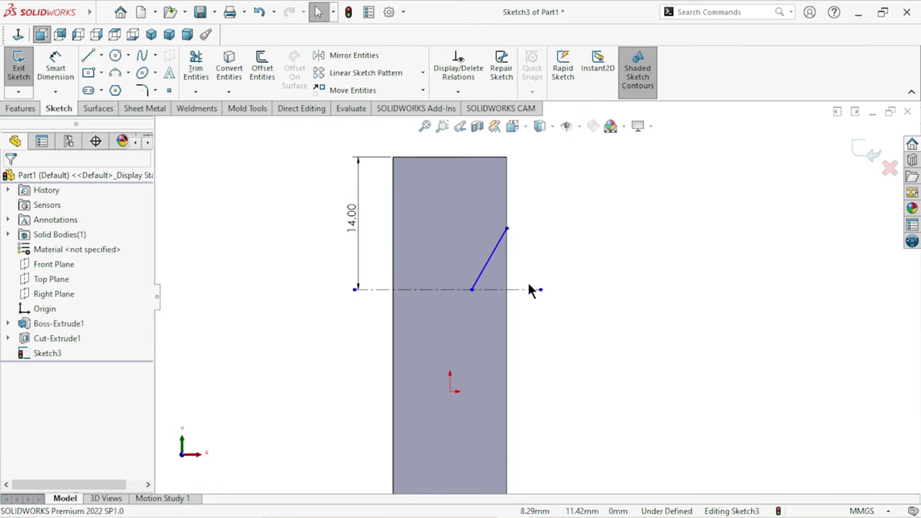
Dimension the slanted line's height above the centerline as 12 mm
click(54, 76)
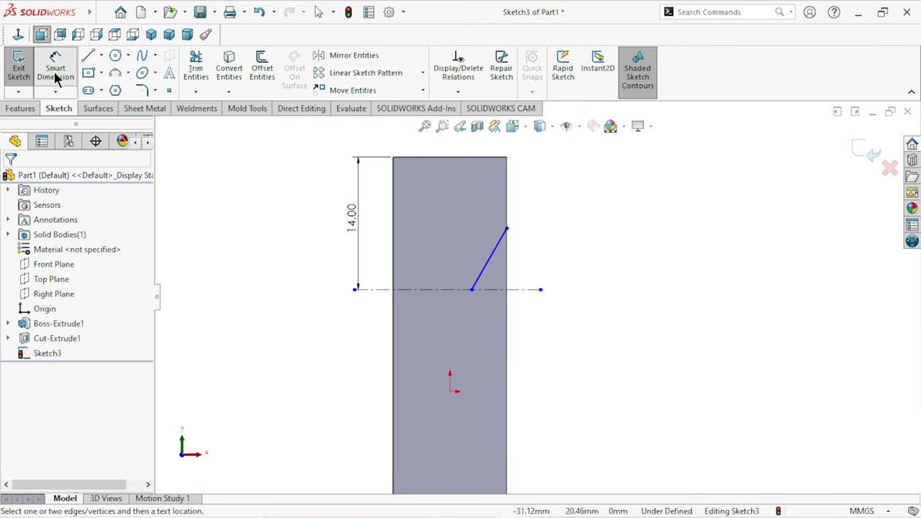
click(506, 230)
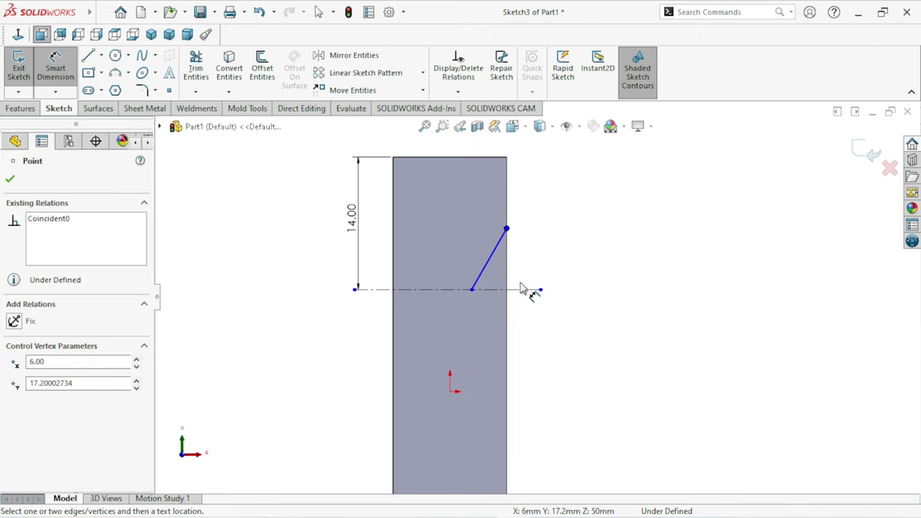
click(514, 290)
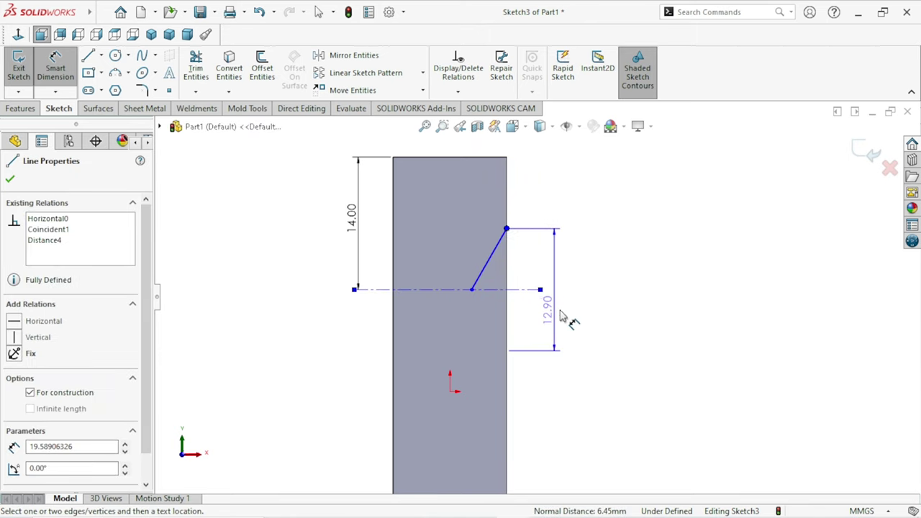
click(568, 318)
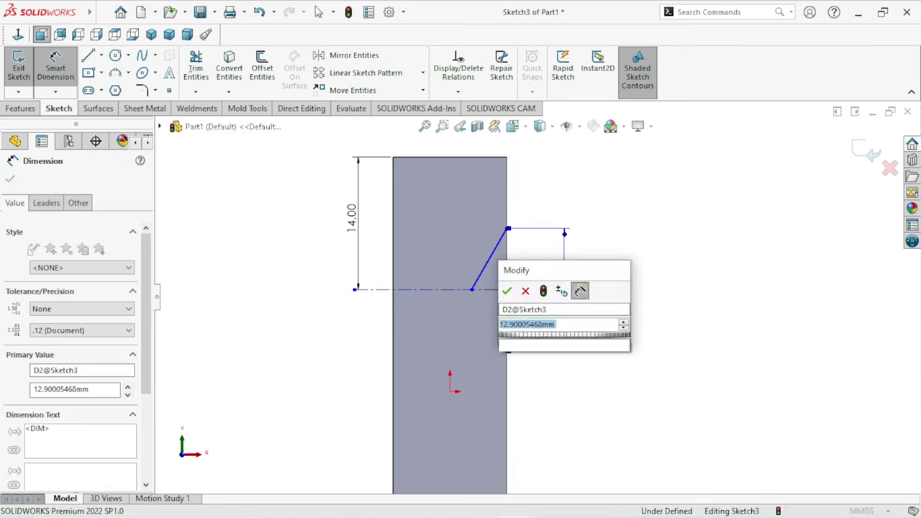
text(12)
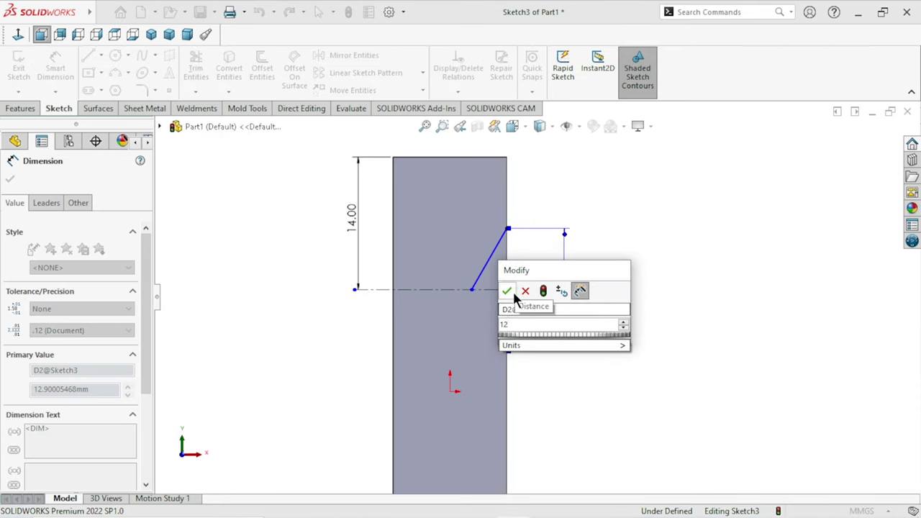
click(513, 289)
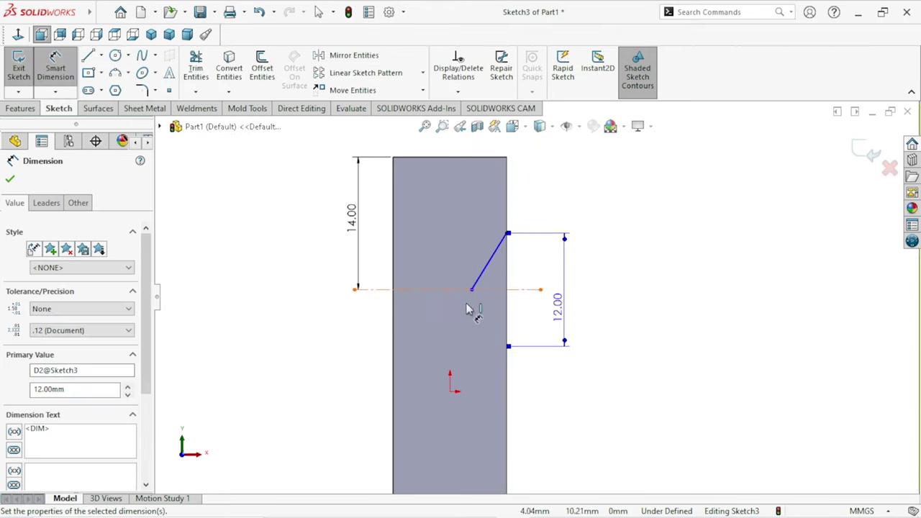
Dimension the V's tip 8 mm from the block's left edge
click(393, 311)
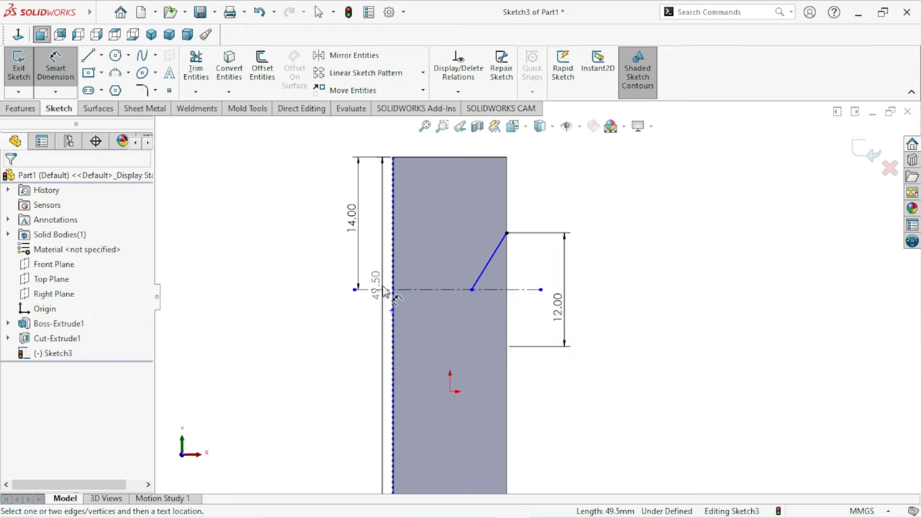
key(Escape)
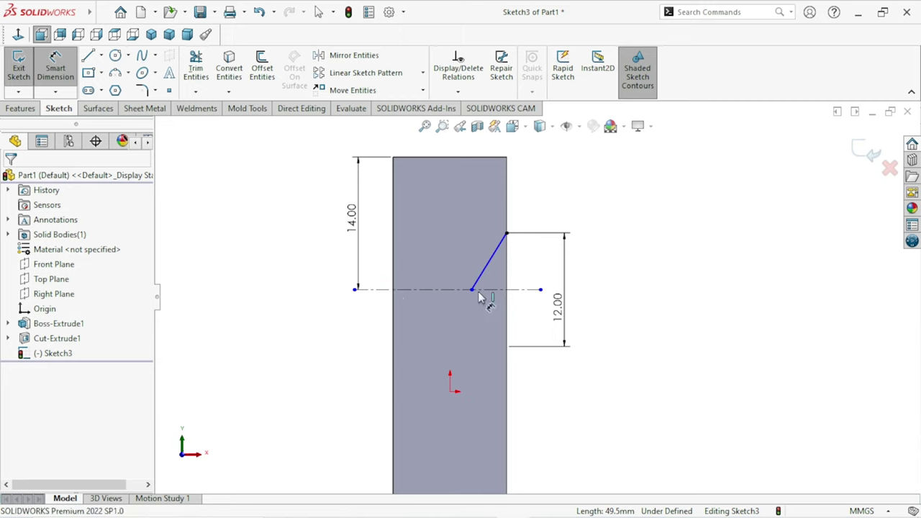
click(472, 291)
click(393, 284)
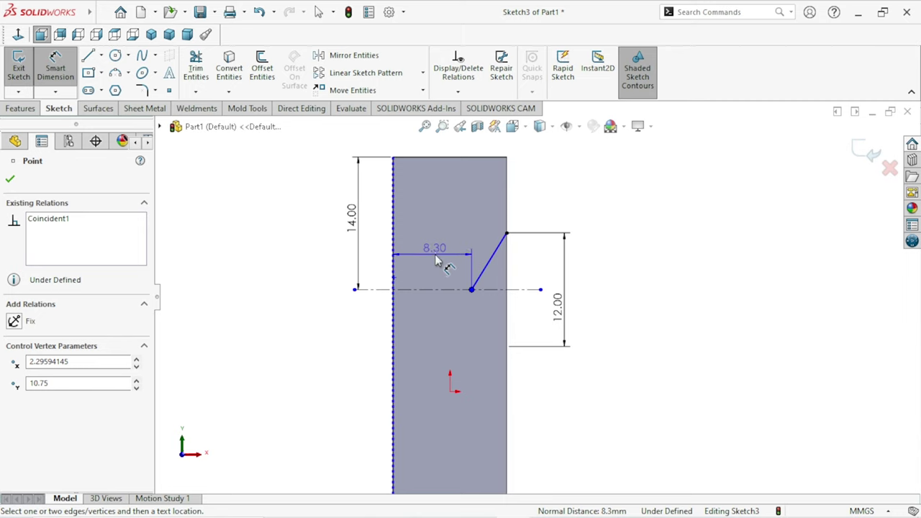
scroll(434, 262, up, 2)
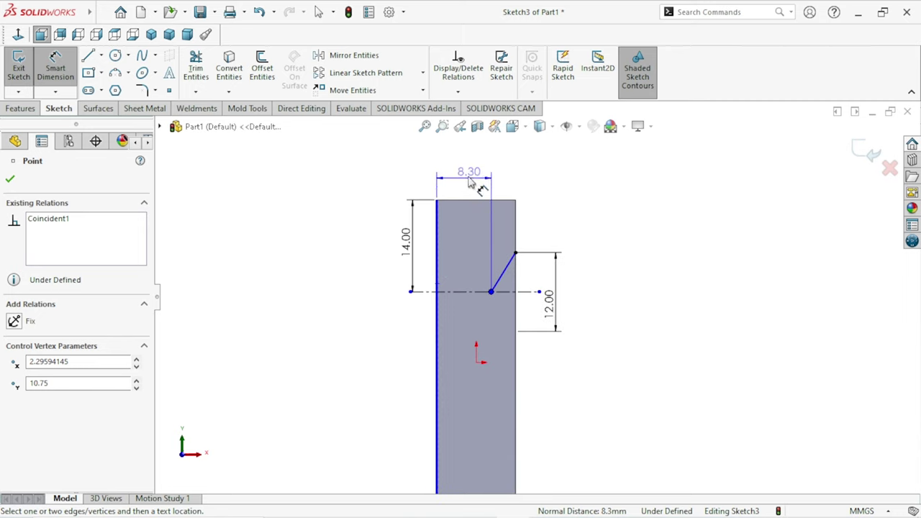
click(468, 177)
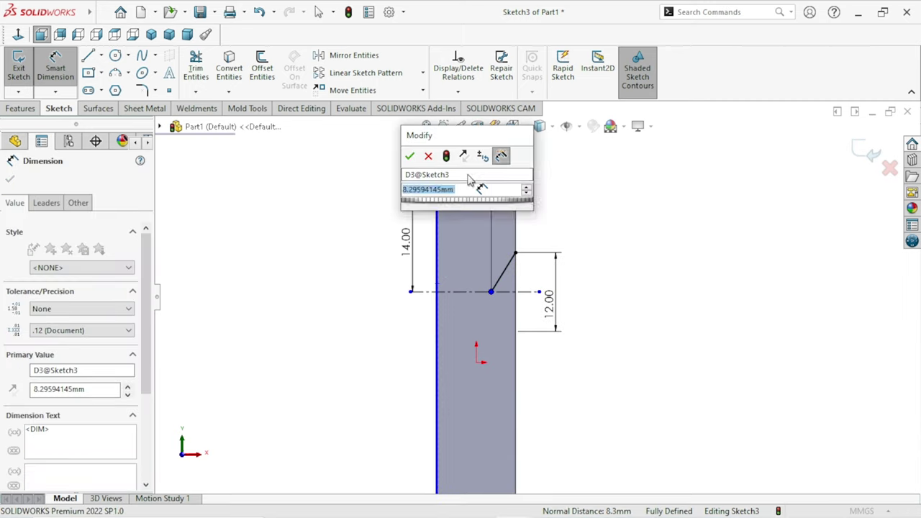
text(8)
click(413, 155)
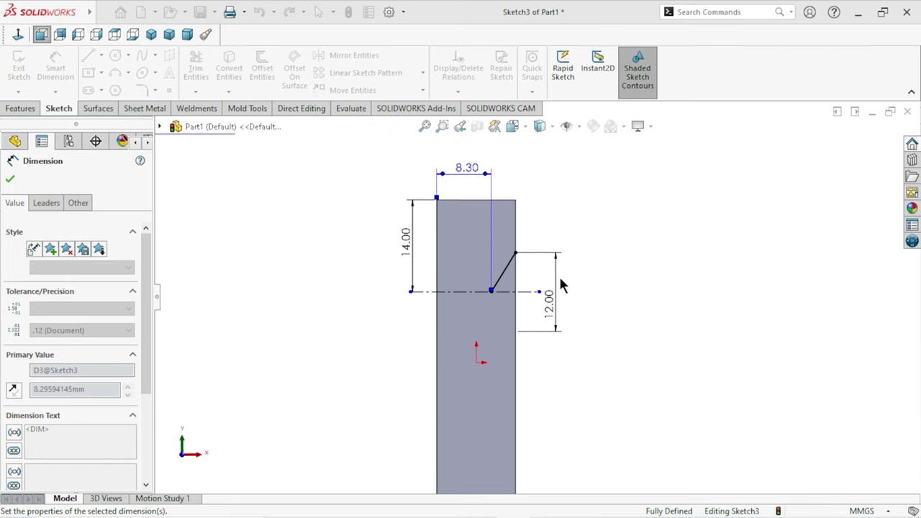
scroll(533, 304, down, 1)
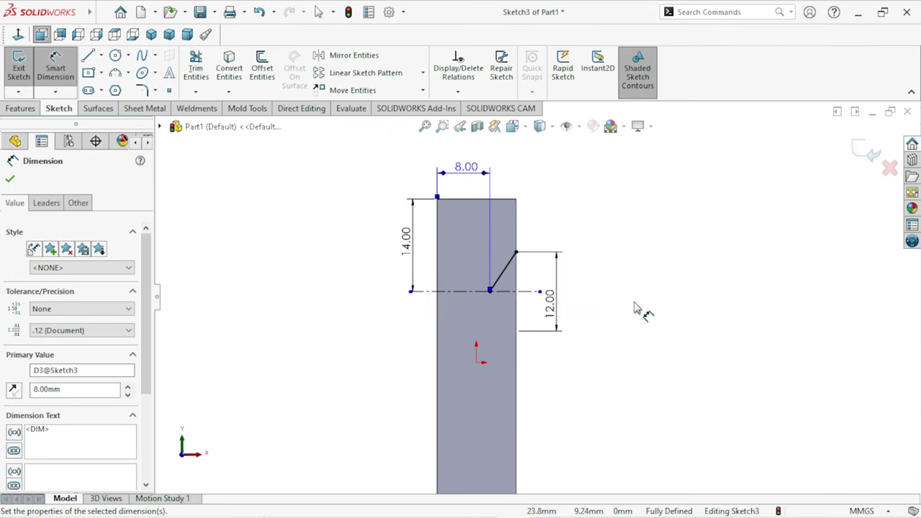
click(9, 179)
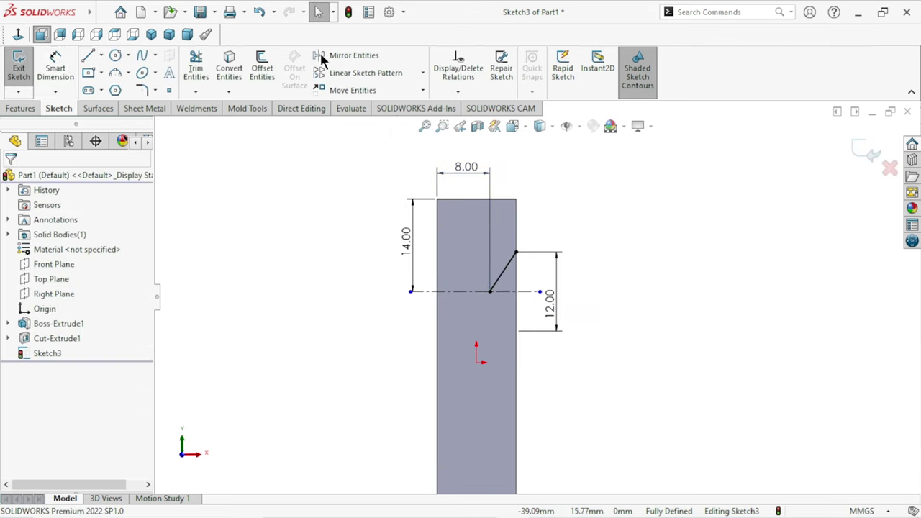
Mirror the slanted line about the horizontal centerline and move the 12.00 dimension aside
click(396, 48)
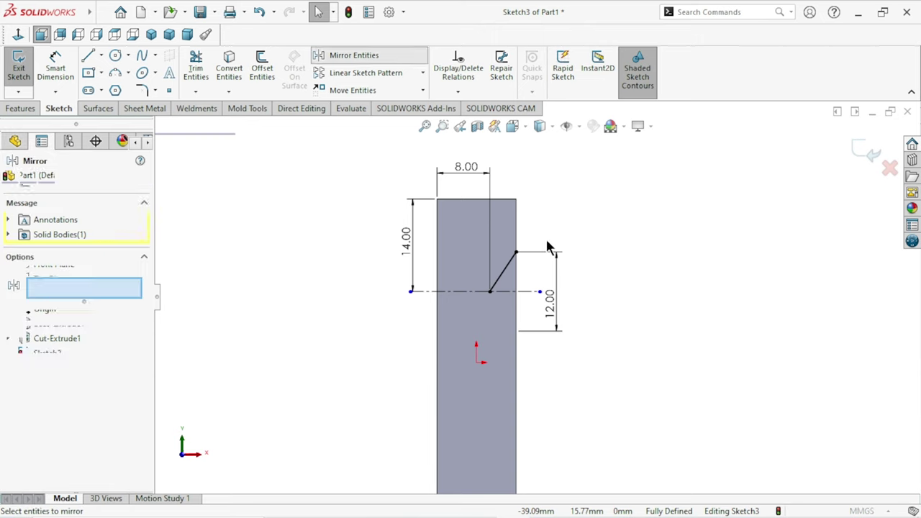
click(504, 268)
click(38, 348)
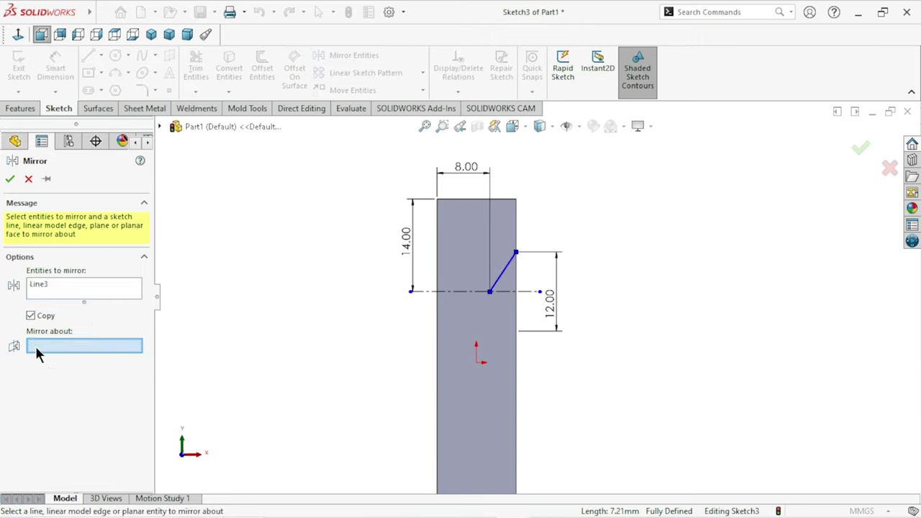
click(512, 292)
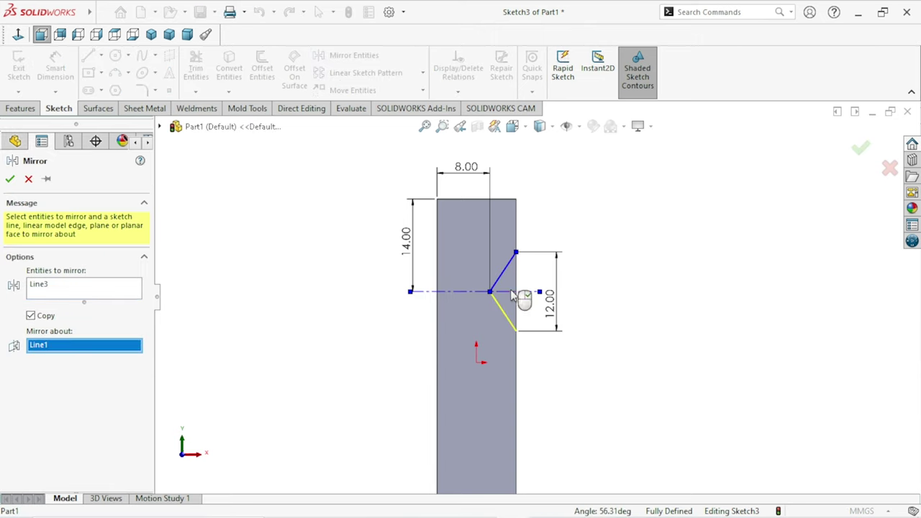
click(8, 179)
scroll(641, 322, up, 2)
scroll(601, 289, down, 2)
scroll(501, 299, down, 2)
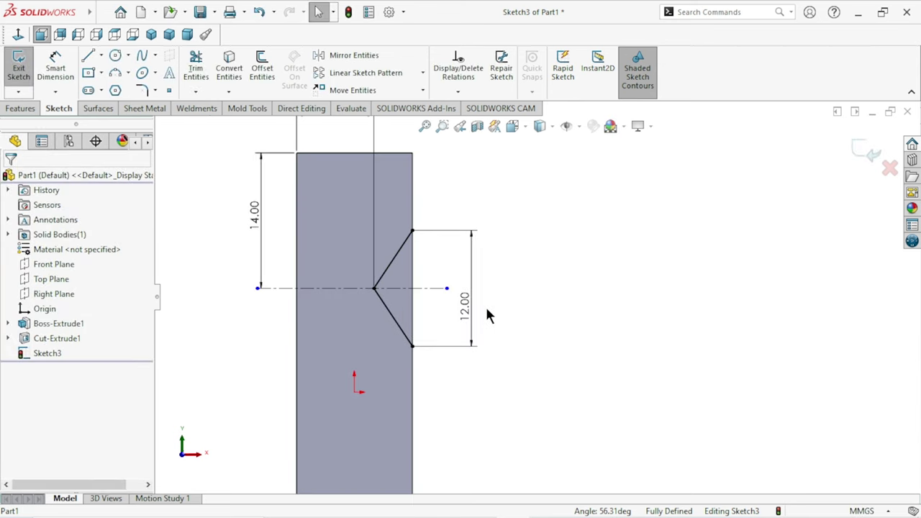
drag(467, 313, 516, 289)
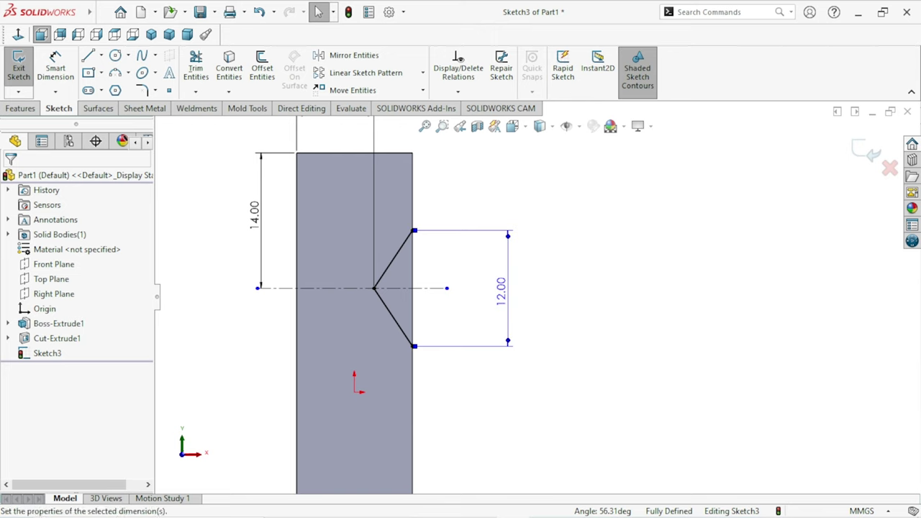
click(468, 328)
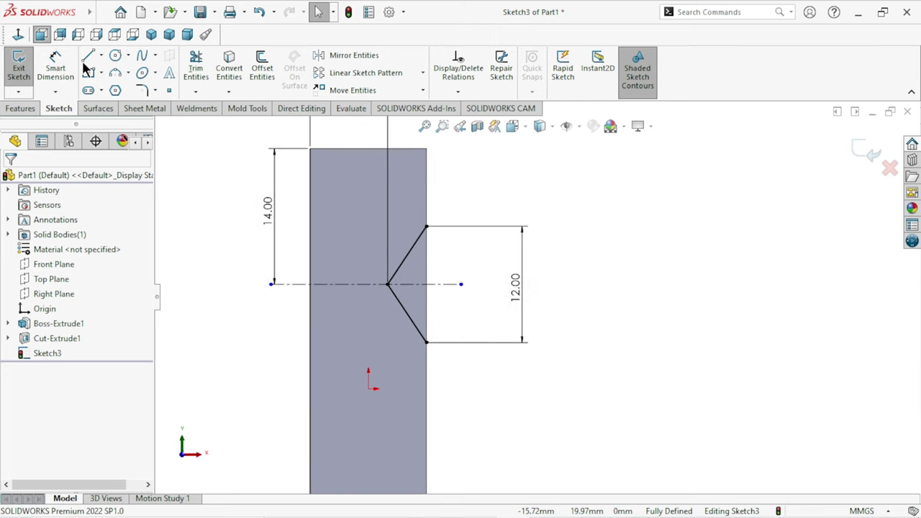
Draw top, vertical and bottom lines beyond the block's right edge to close the V
click(426, 227)
click(448, 236)
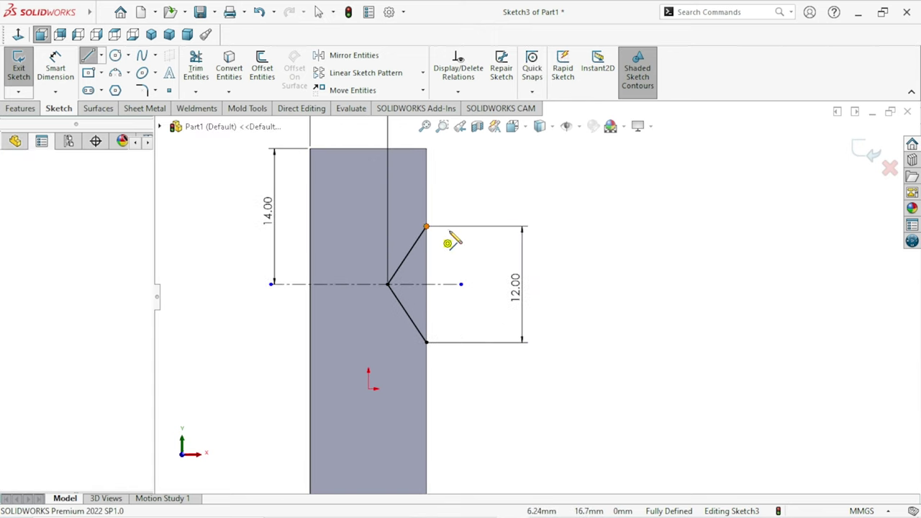
click(455, 227)
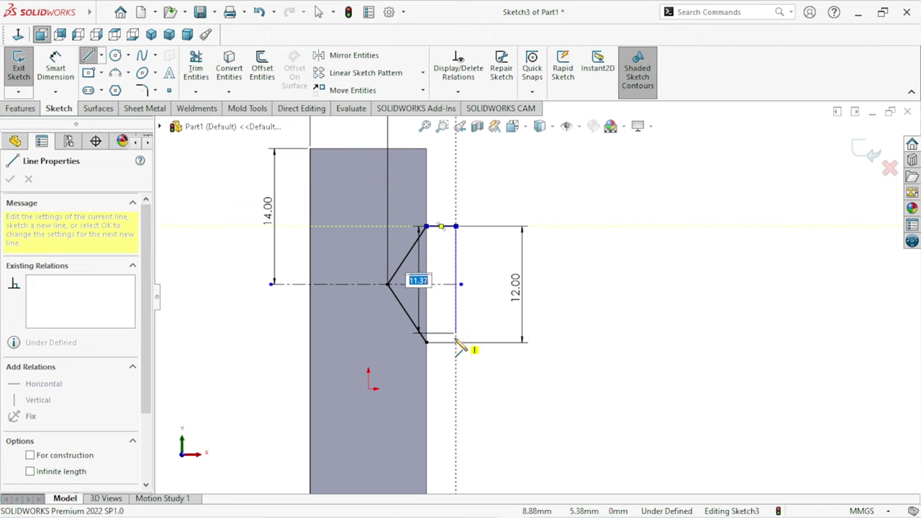
click(455, 342)
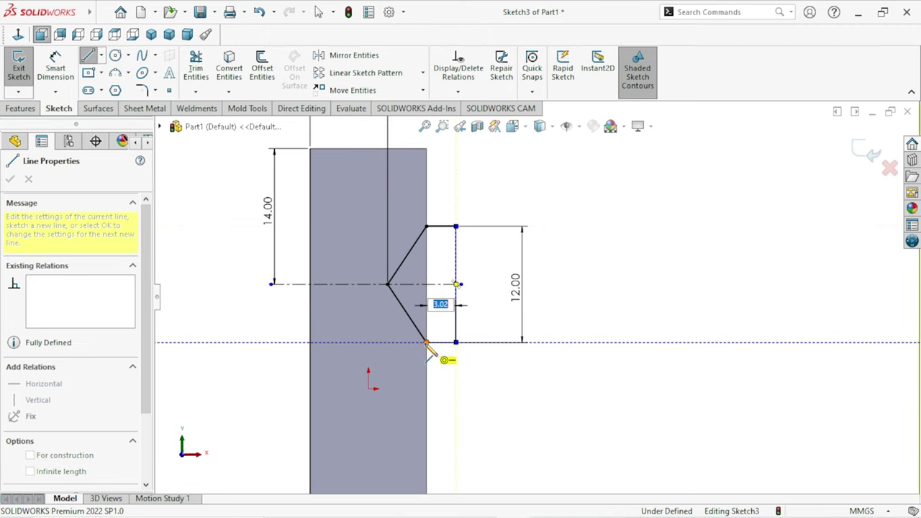
click(427, 341)
right_click(584, 266)
click(601, 264)
scroll(576, 288, up, 3)
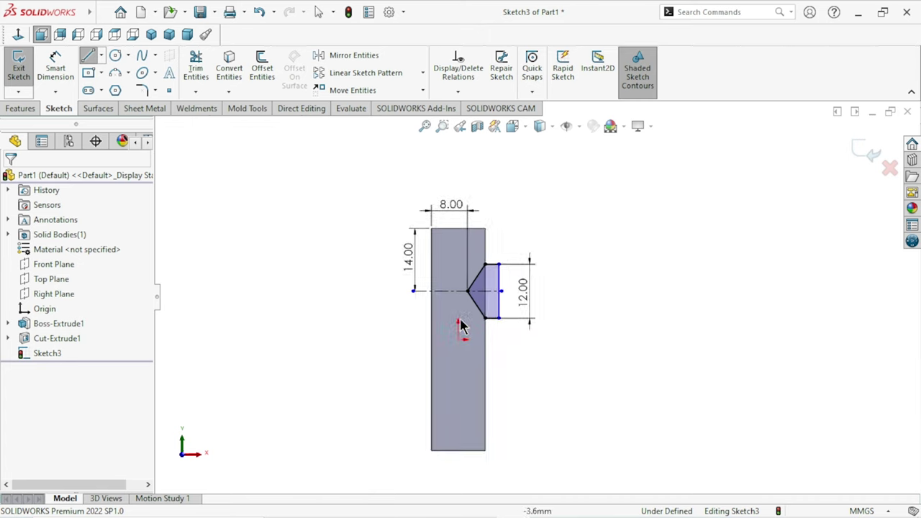
click(14, 108)
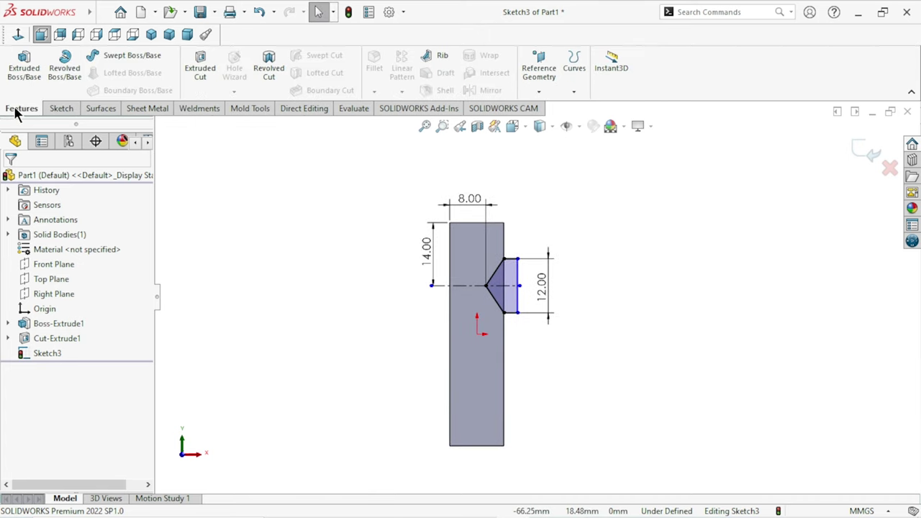
Cut the V-notch sketch Through All along the block as Cut-Extrude2
click(205, 72)
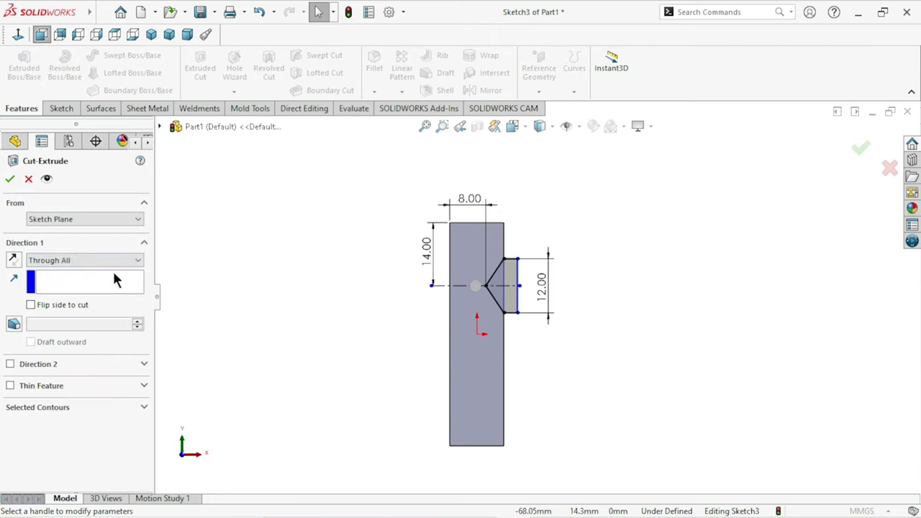
scroll(625, 316, up, 2)
middle_drag(644, 322, 466, 324)
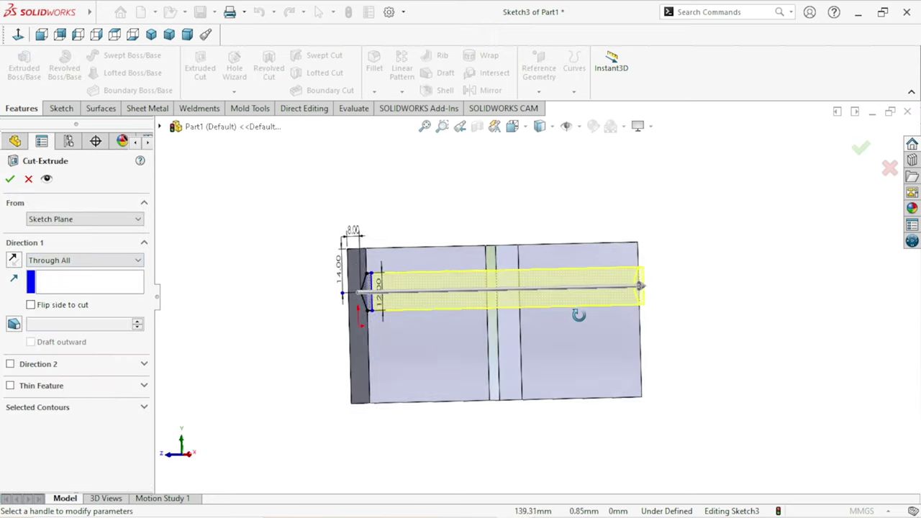
click(10, 179)
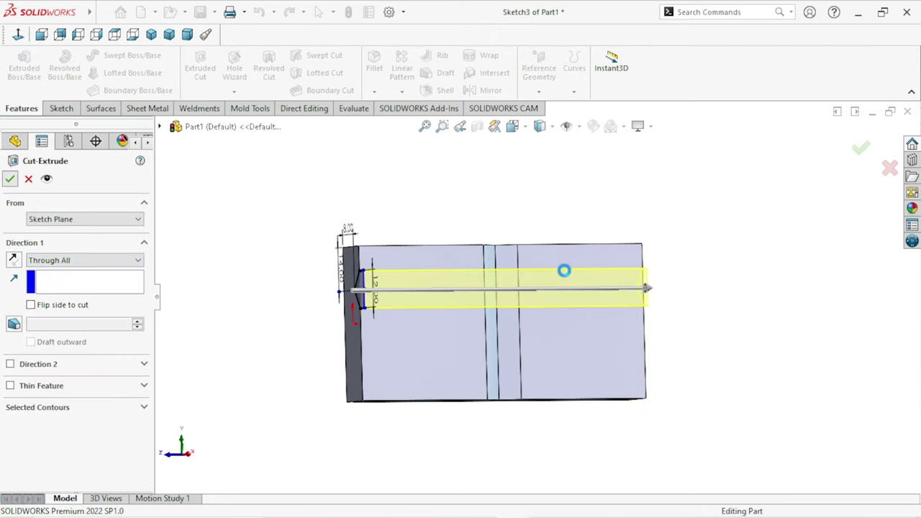
Select the block's large face for the next sketch
mouse_move(535, 362)
middle_down()
mouse_move(725, 328)
mouse_move(565, 348)
middle_up()
click(725, 328)
click(462, 329)
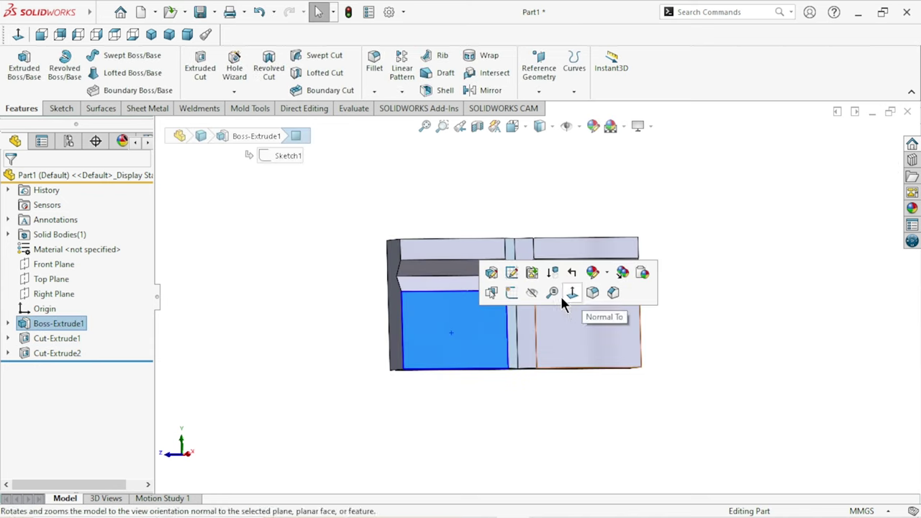
Open Sketch4 on the selected face, viewed normal to it with both grooves visible
click(519, 289)
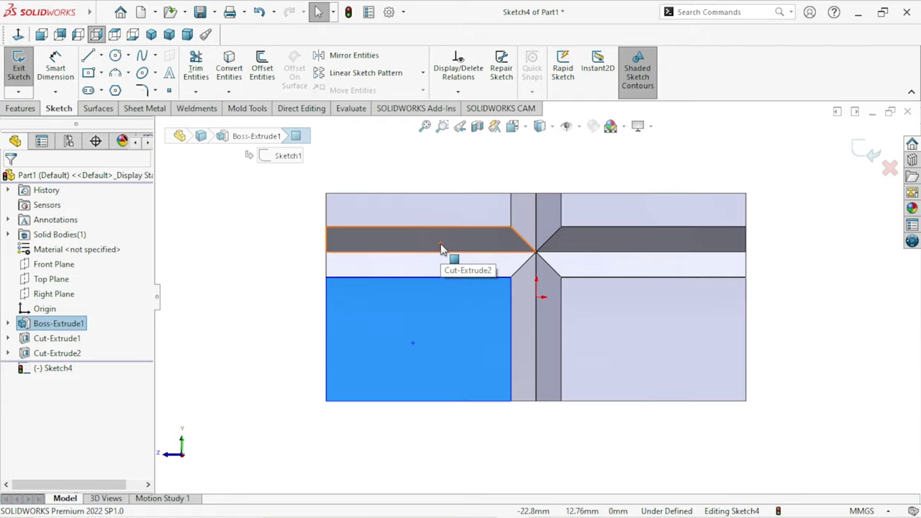
scroll(592, 336, up, 1)
scroll(603, 325, down, 2)
click(101, 56)
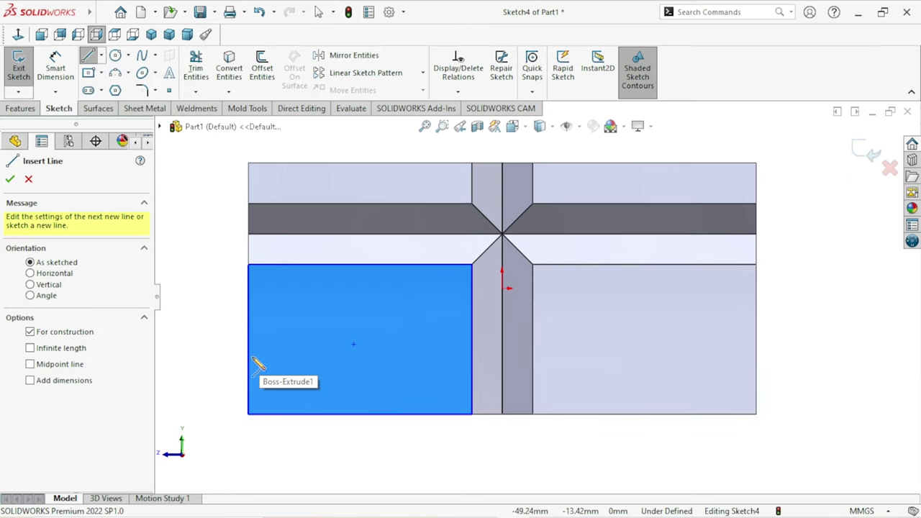
Draw a horizontal construction line across the face from left to right edge
click(248, 340)
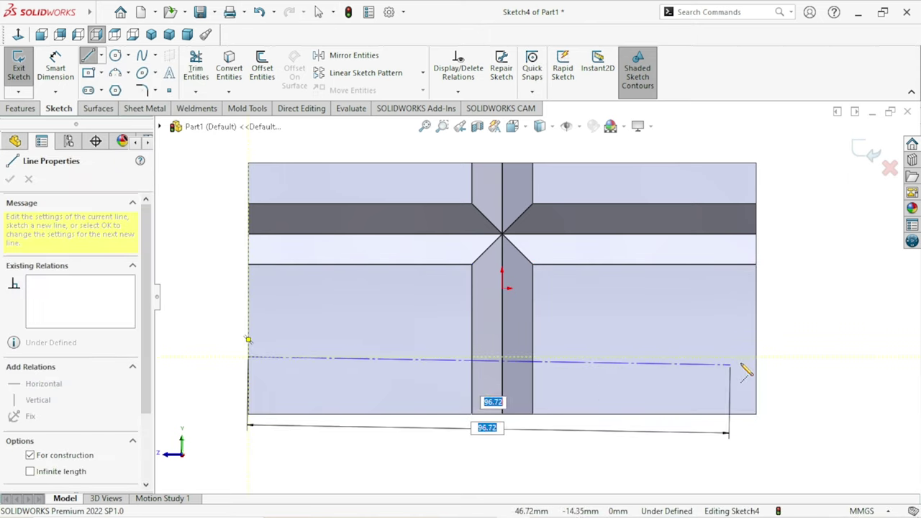
click(757, 356)
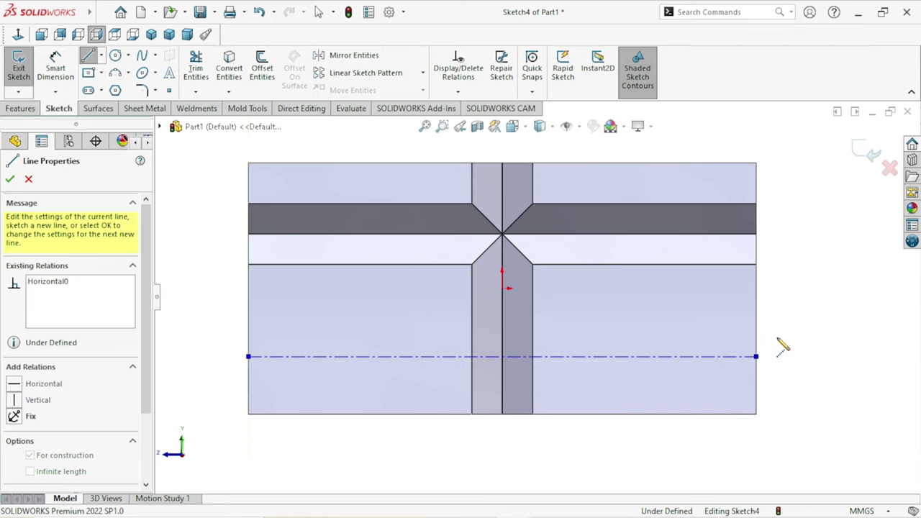
right_click(785, 332)
click(788, 338)
scroll(575, 362, up, 3)
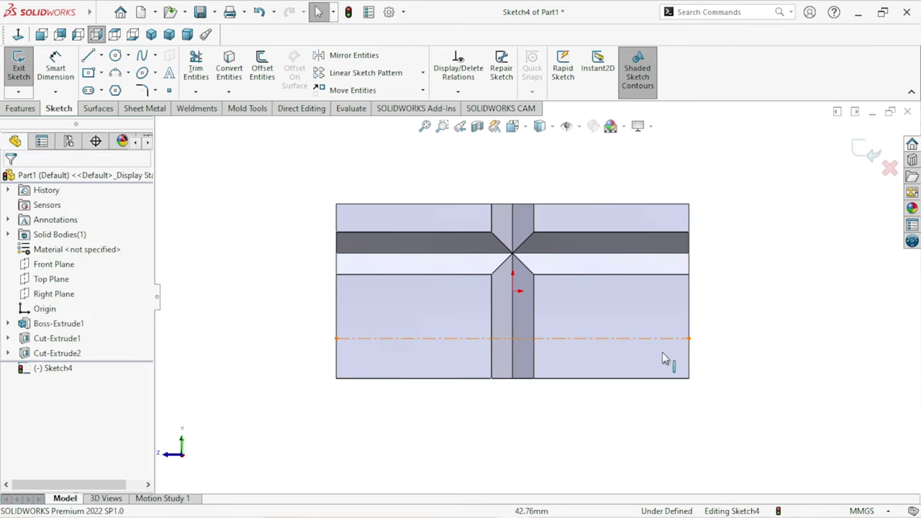
scroll(660, 351, down, 1)
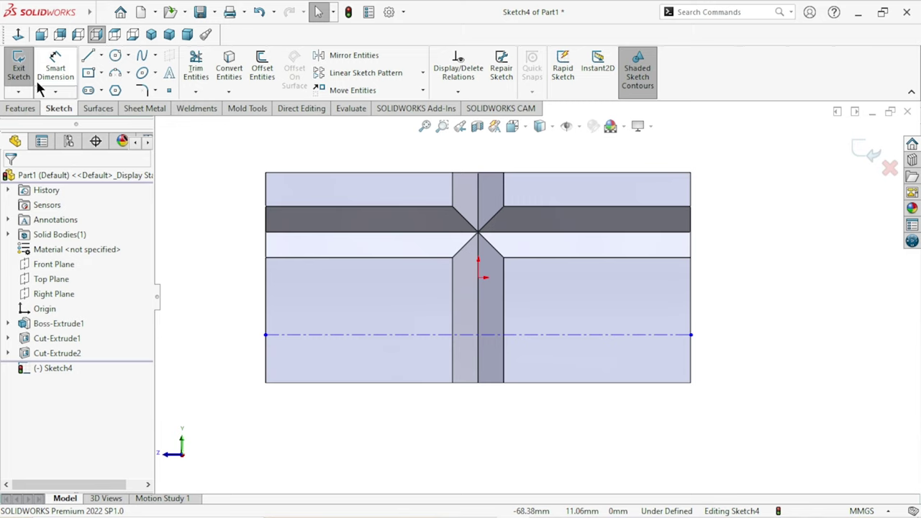
Dimension the construction line 30 mm below the face's top edge
click(64, 78)
click(320, 173)
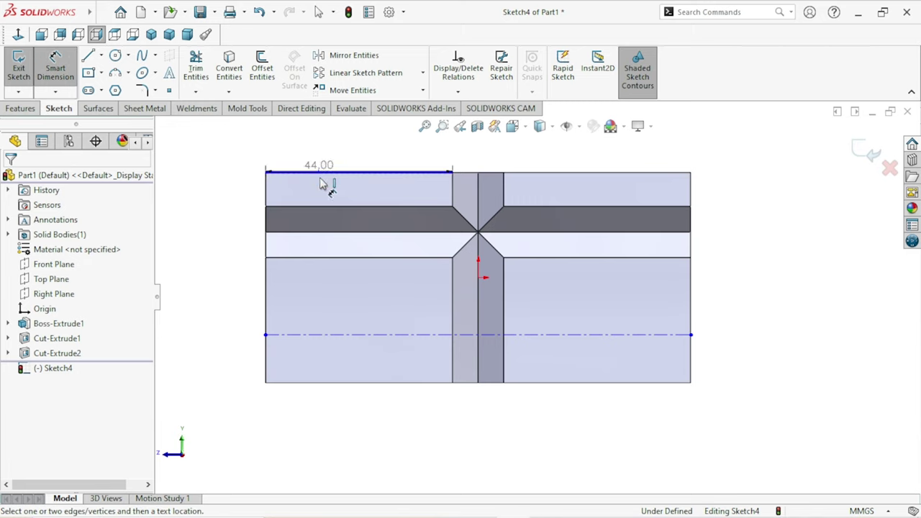
click(314, 335)
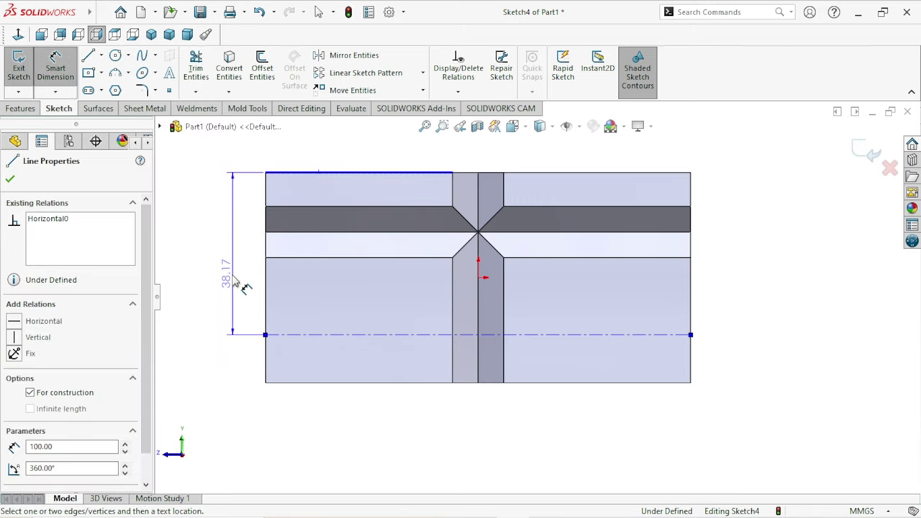
click(228, 265)
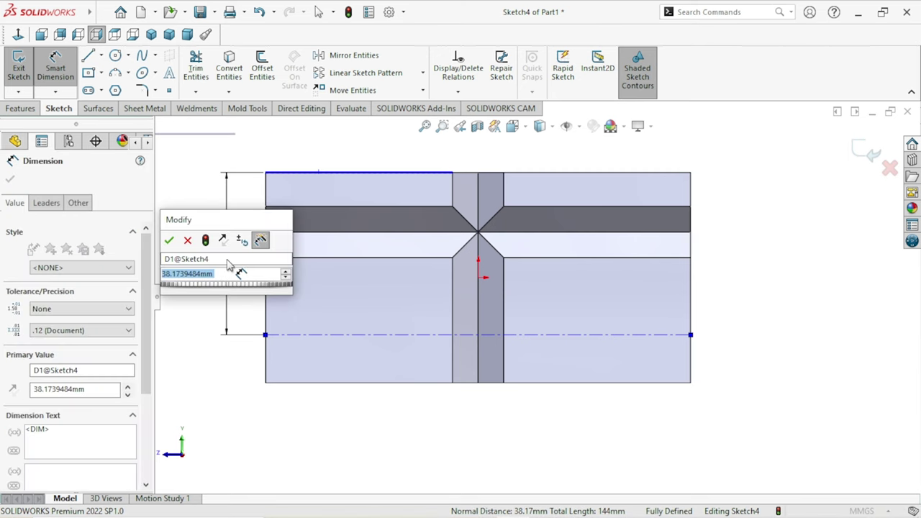
text(30)
click(169, 239)
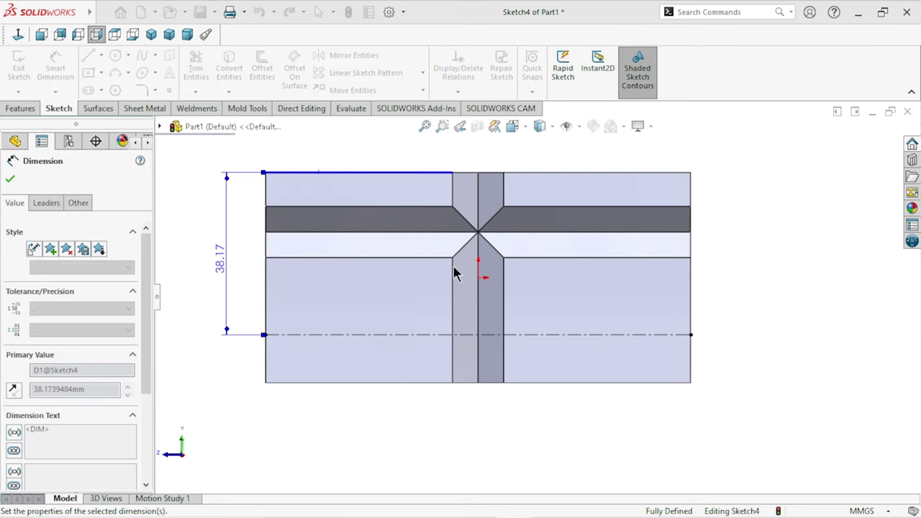
scroll(552, 297, down, 2)
scroll(554, 298, up, 1)
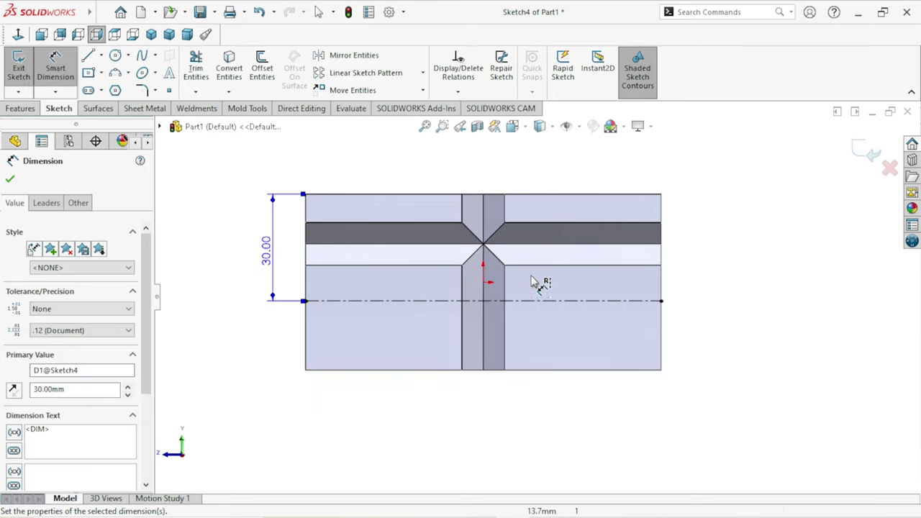
scroll(486, 256, up, 1)
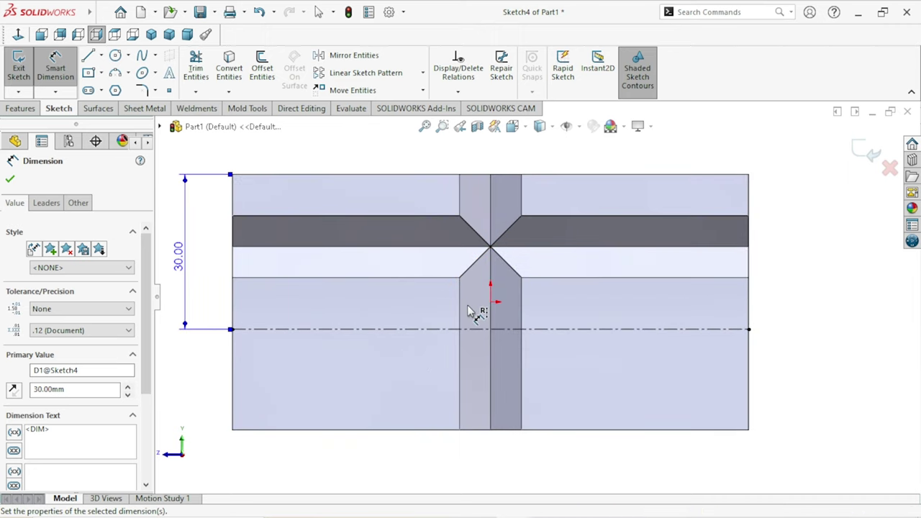
click(11, 181)
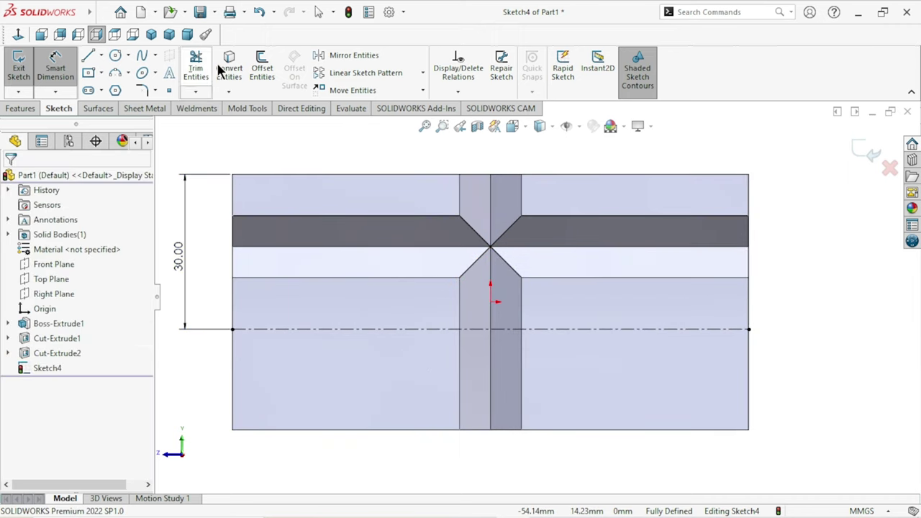
Place two sketch points on the construction line, left and right of the central groove
key(l)
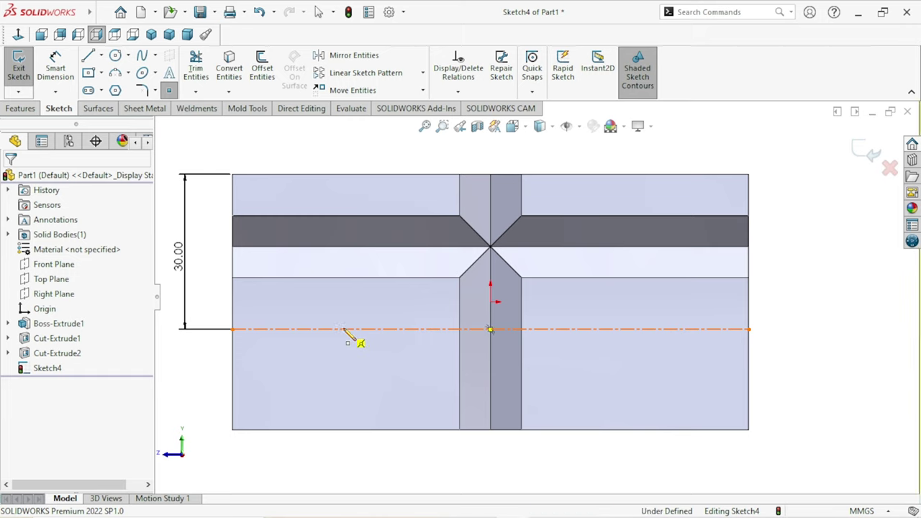
click(342, 330)
click(619, 330)
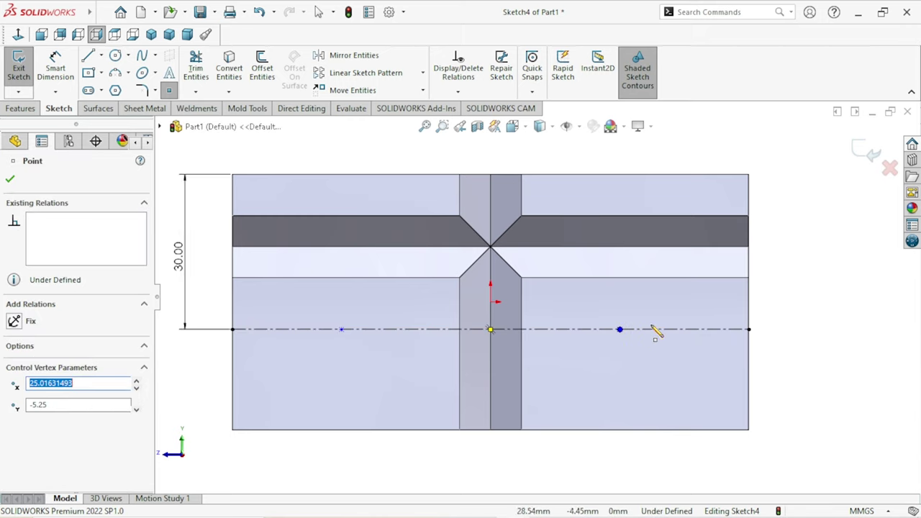
right_click(761, 298)
click(781, 300)
scroll(471, 339, up, 2)
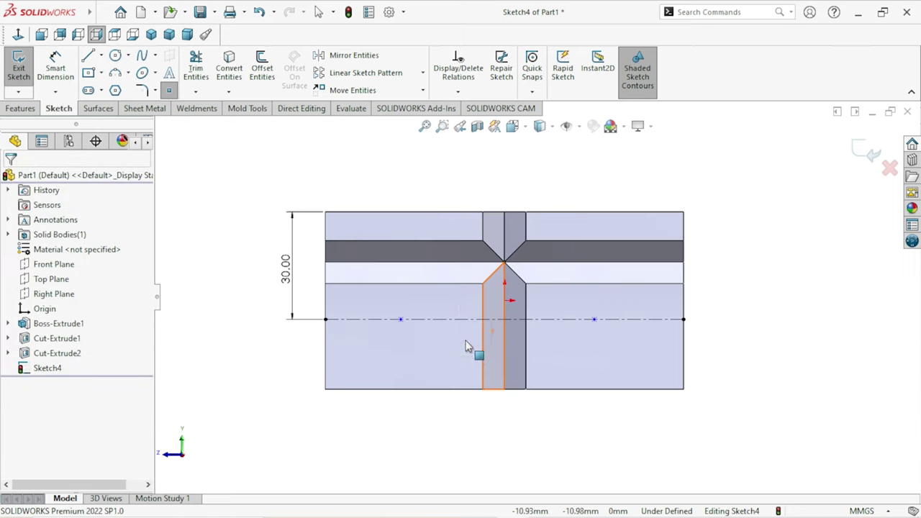
Dimension the left point 27.50 mm from the plate centre
scroll(462, 307, down, 2)
click(62, 65)
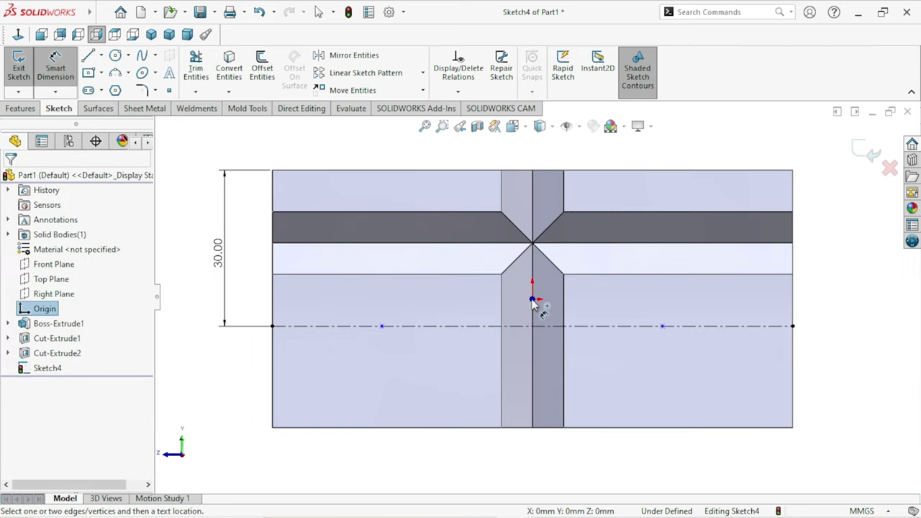
click(382, 327)
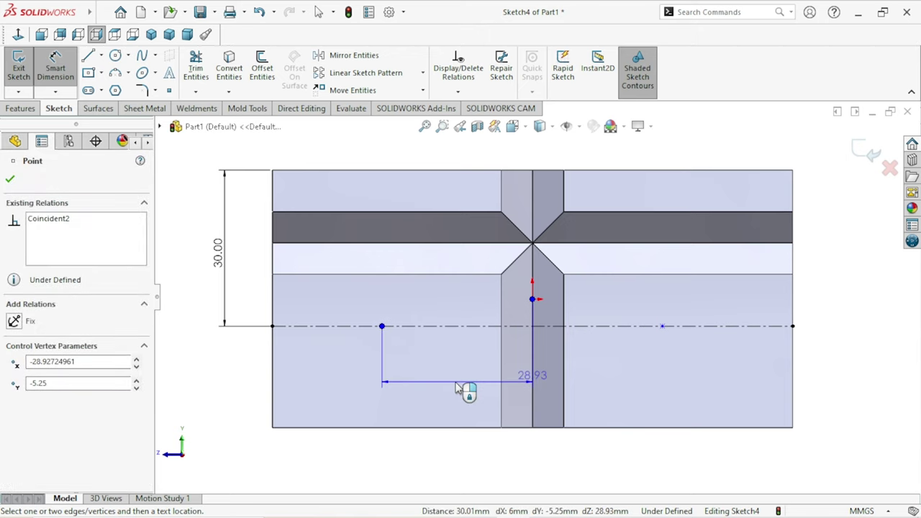
click(441, 377)
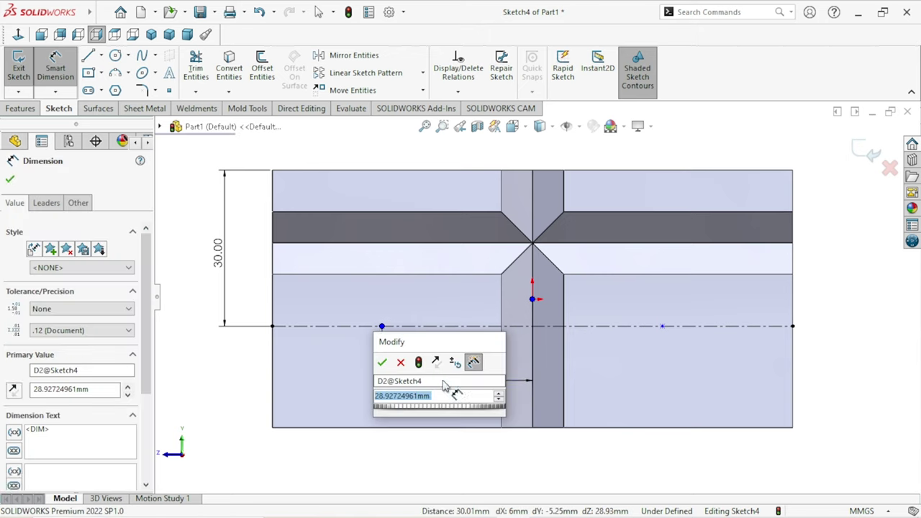
text(27.50)
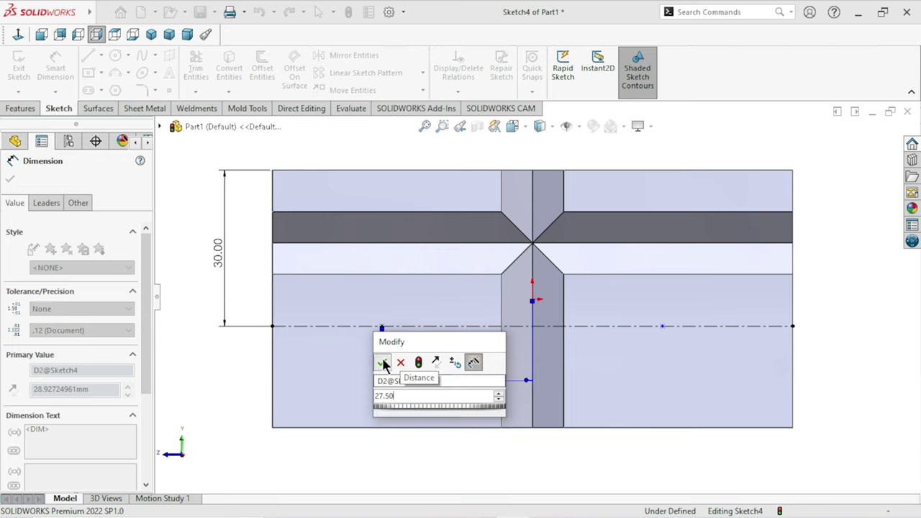
click(382, 362)
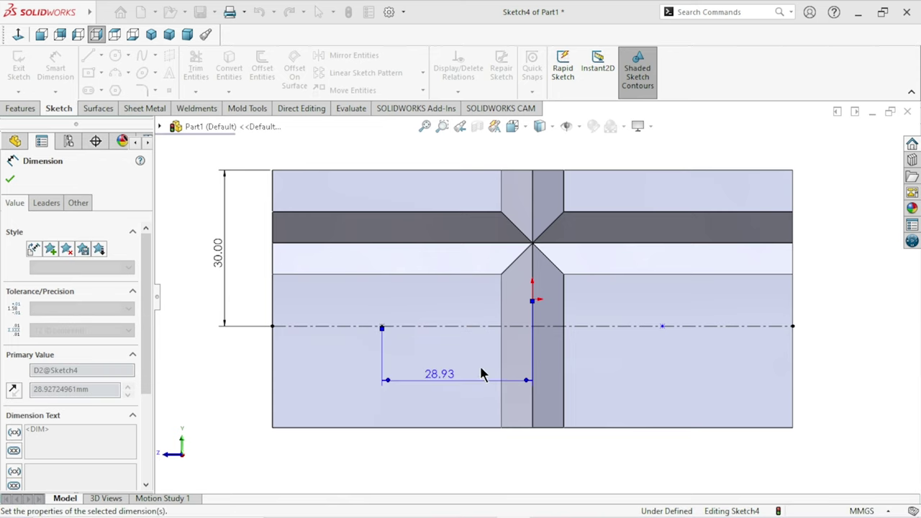
Space the two points 55 mm apart, reposition the 27.50 dimension, and exit the sketch
click(389, 327)
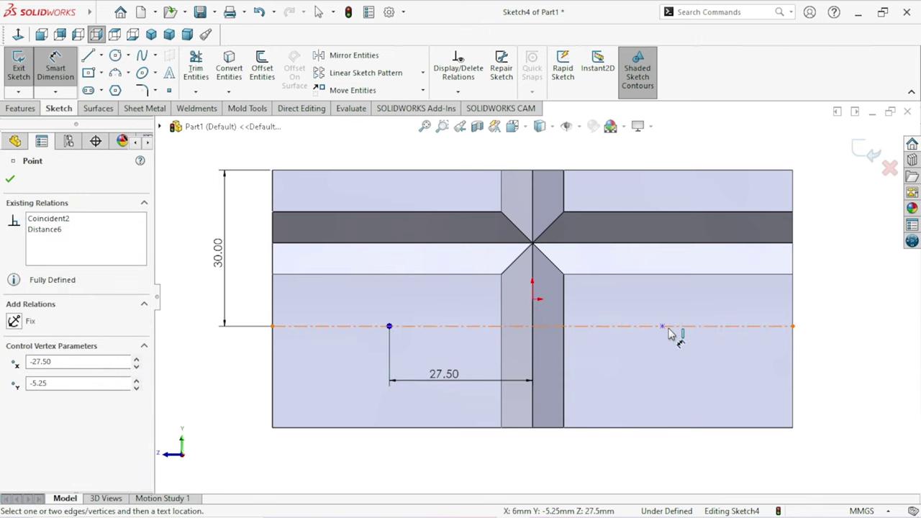
click(662, 326)
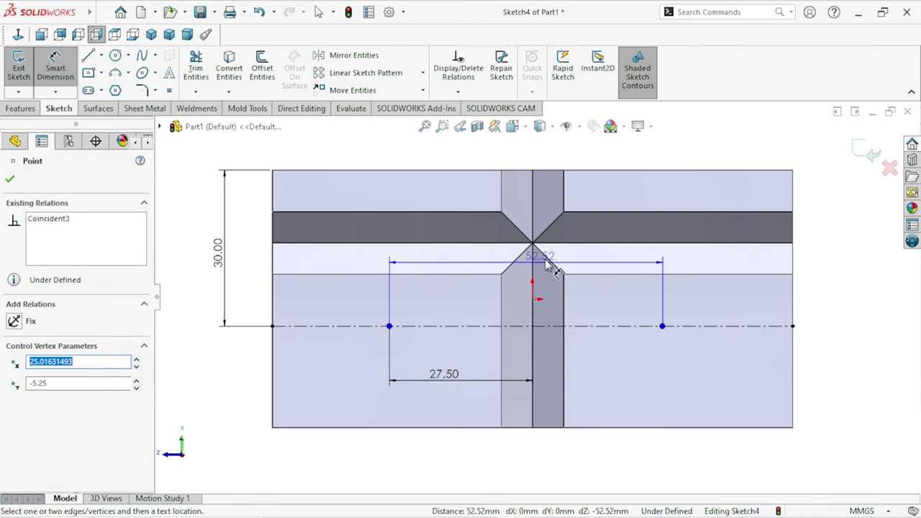
scroll(579, 342, up, 3)
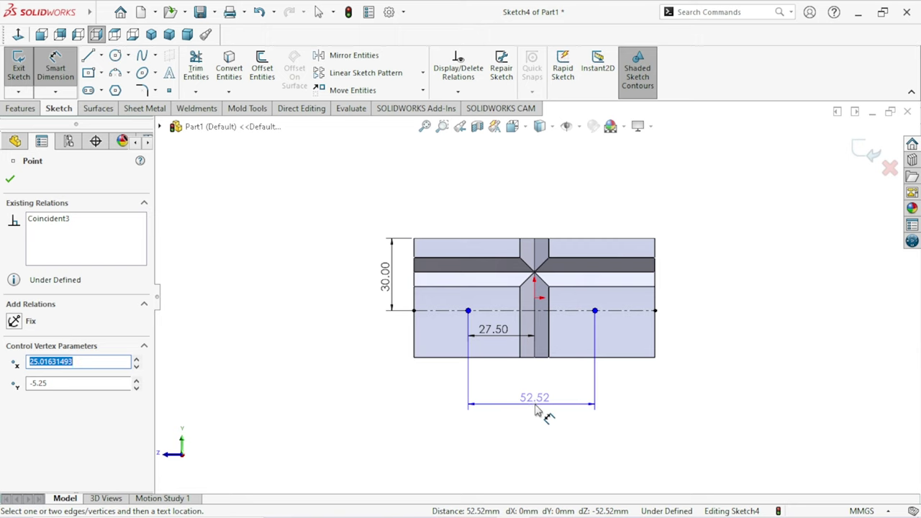
click(535, 410)
text(5)
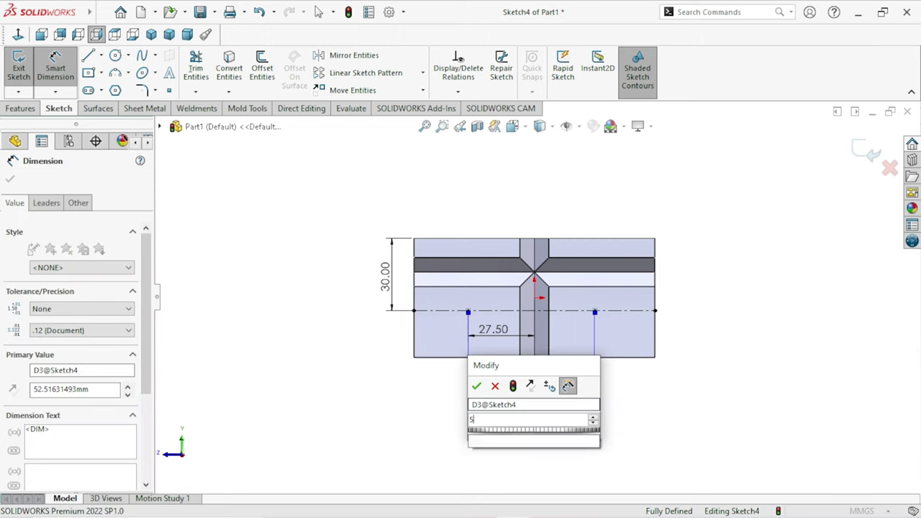
text(5)
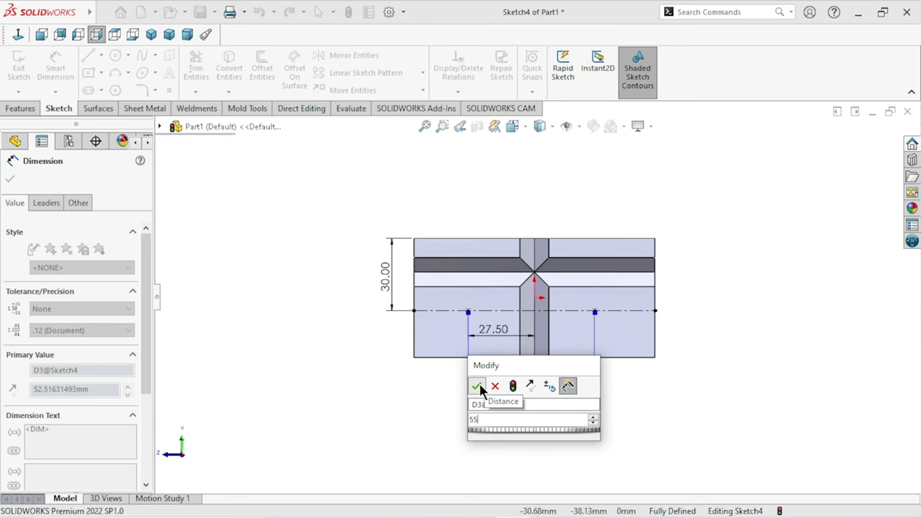
click(478, 386)
scroll(517, 334, down, 2)
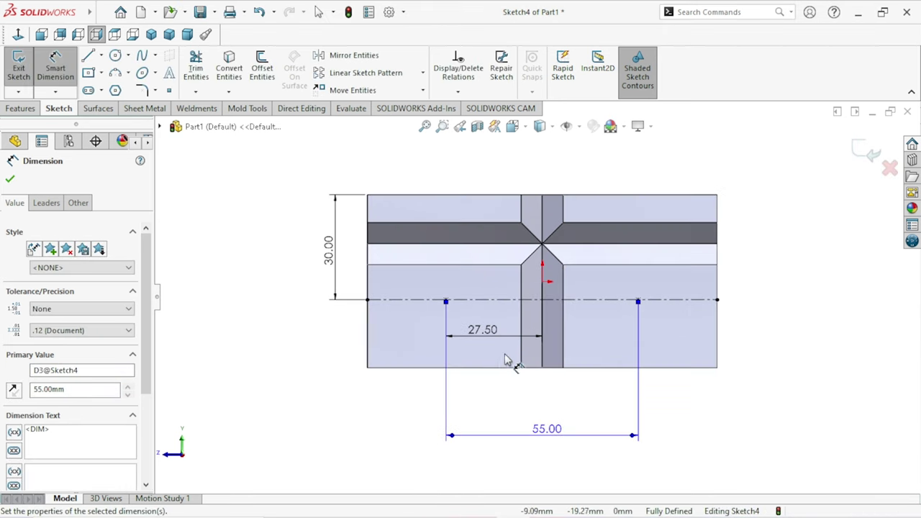
drag(500, 338, 504, 405)
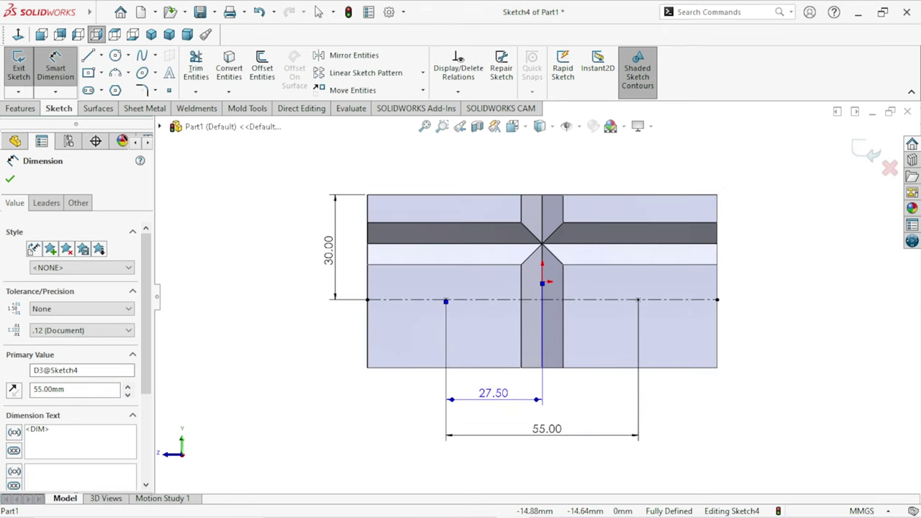
scroll(510, 376, up, 1)
scroll(597, 360, down, 1)
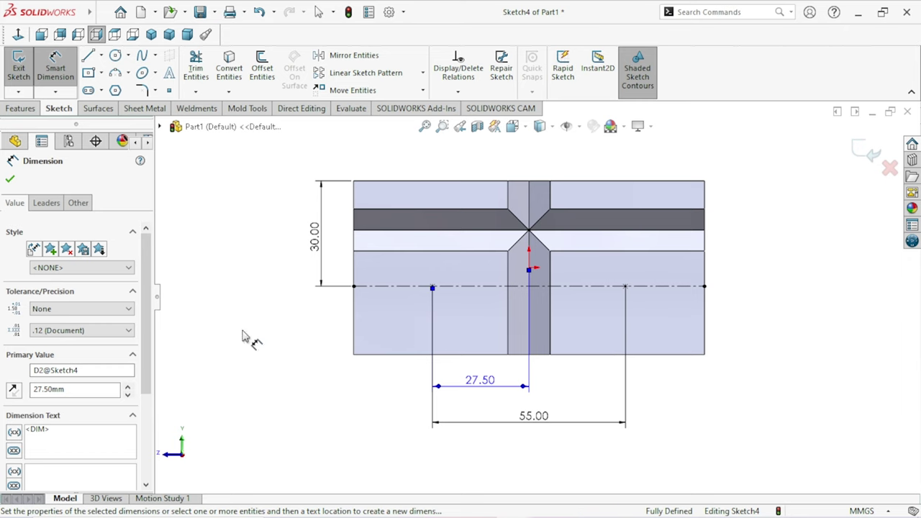
click(10, 179)
click(867, 152)
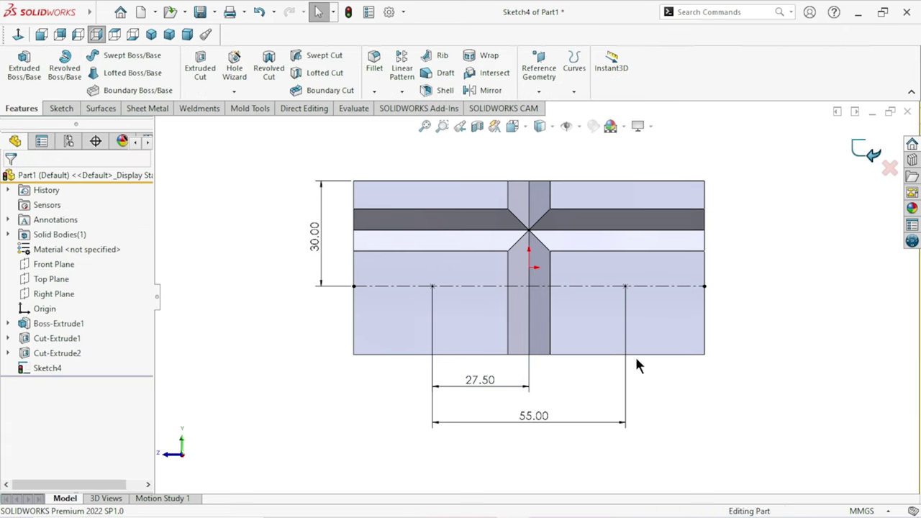
Set up a Hole Wizard countersink on the face: ISO, CTSK Flat, M6, Normal fit
scroll(628, 353, down, 1)
scroll(568, 288, up, 1)
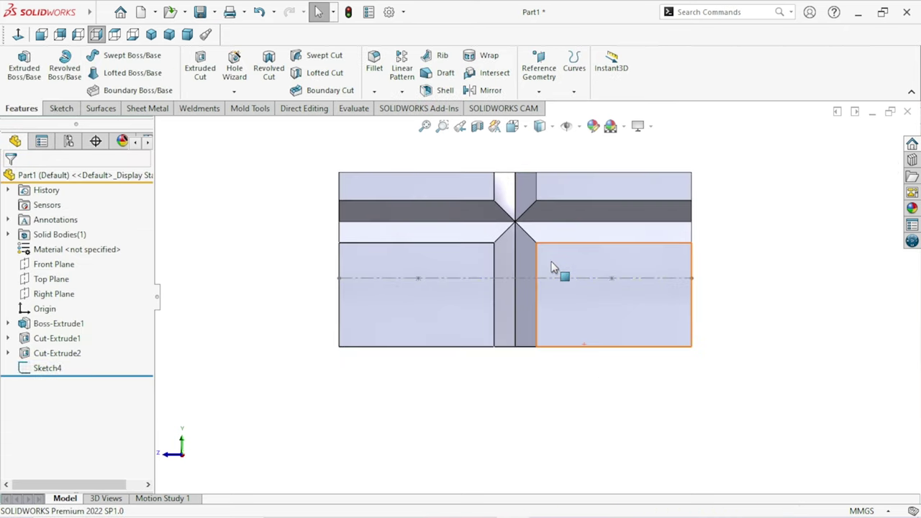
scroll(507, 252, down, 1)
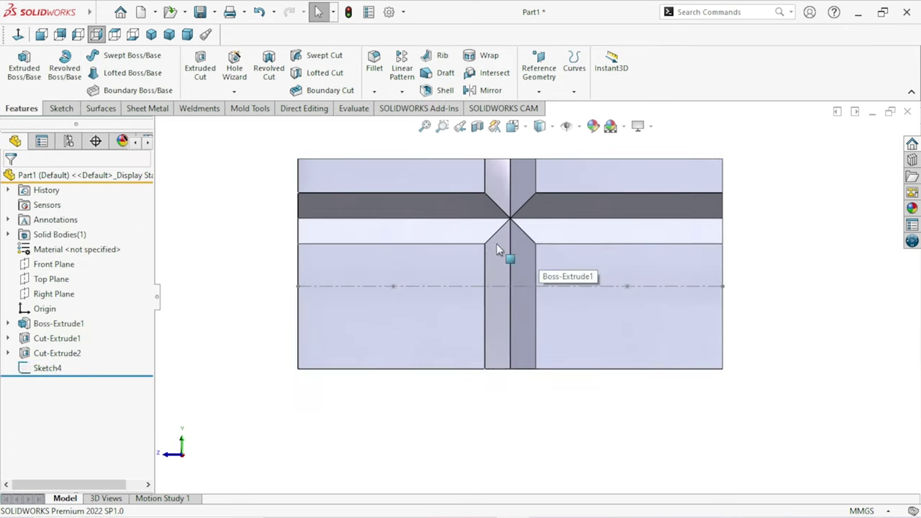
click(405, 312)
click(233, 92)
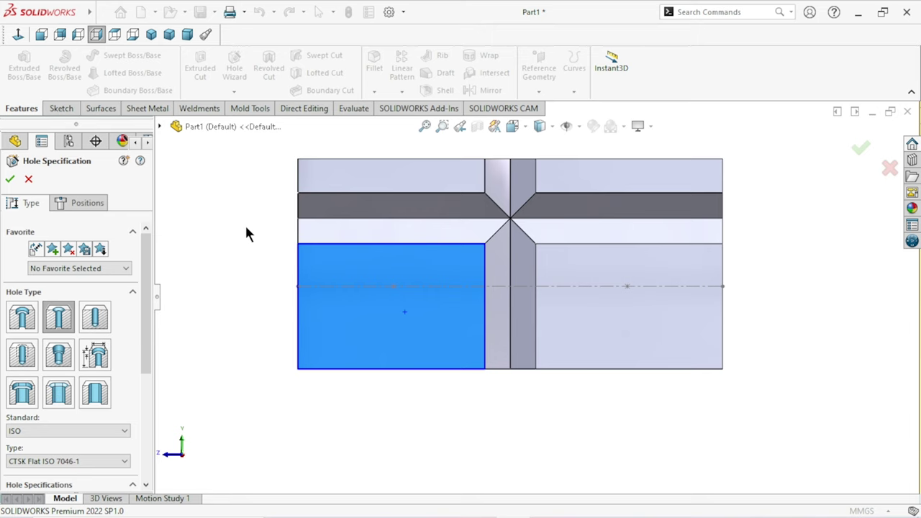
drag(147, 289, 142, 344)
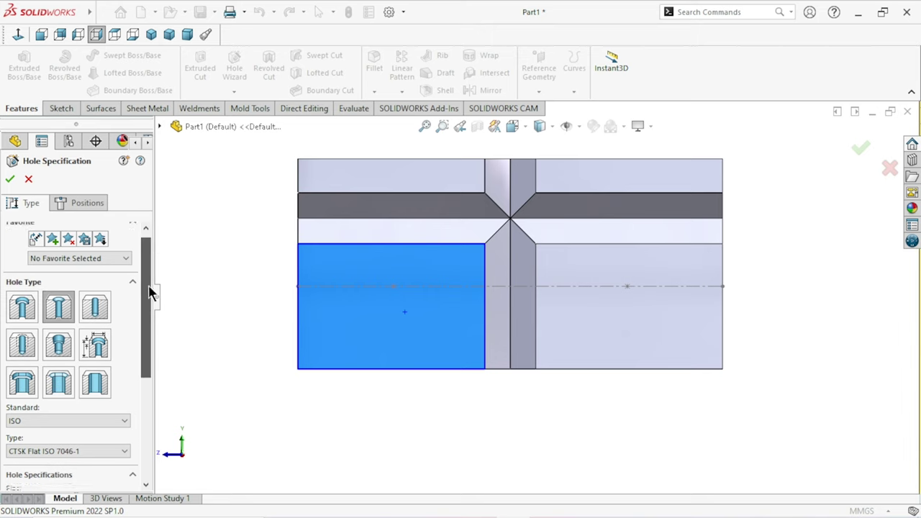
click(115, 310)
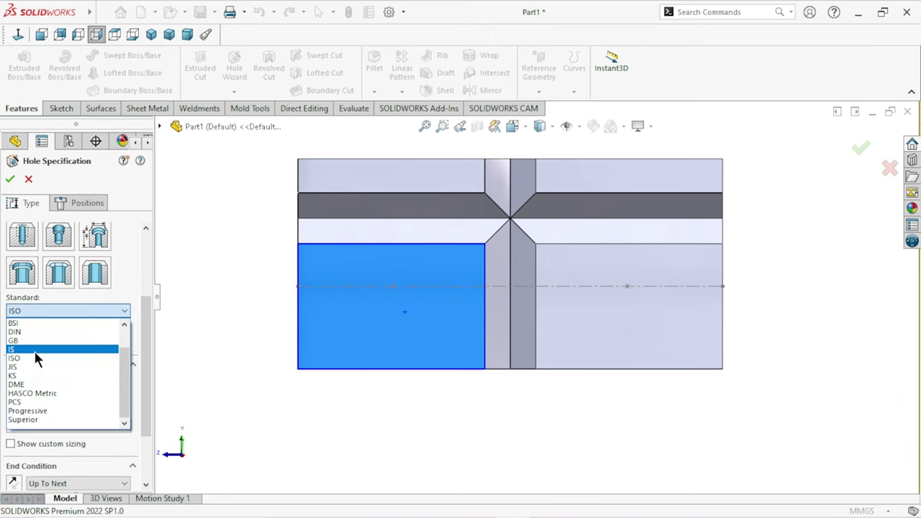
click(33, 353)
scroll(145, 334, down, 2)
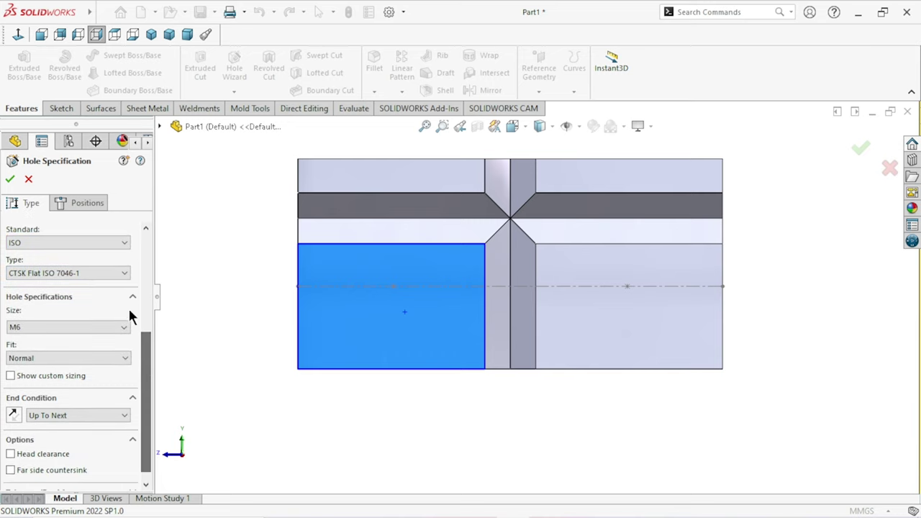
click(123, 275)
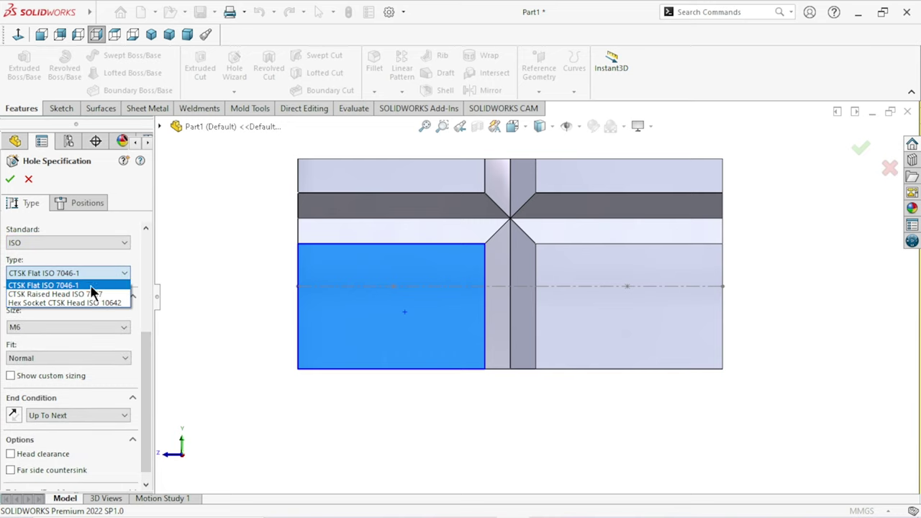
click(91, 286)
click(108, 327)
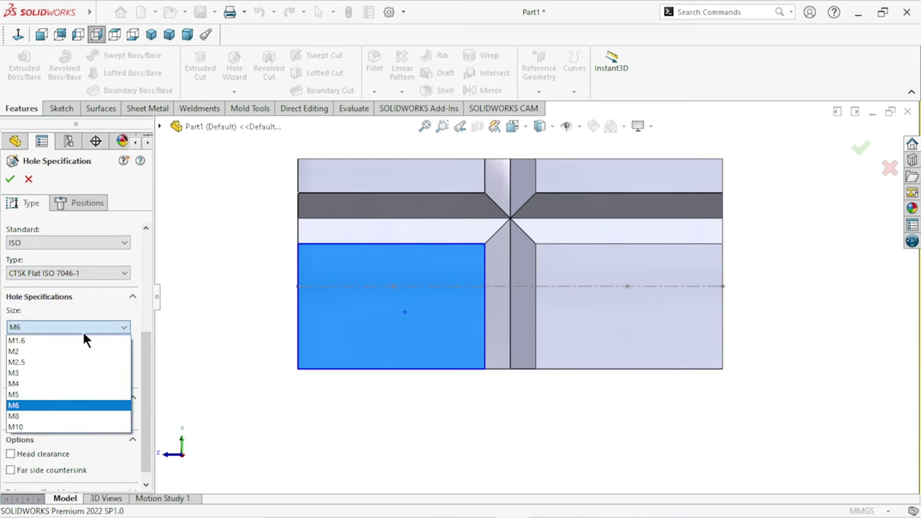
click(35, 407)
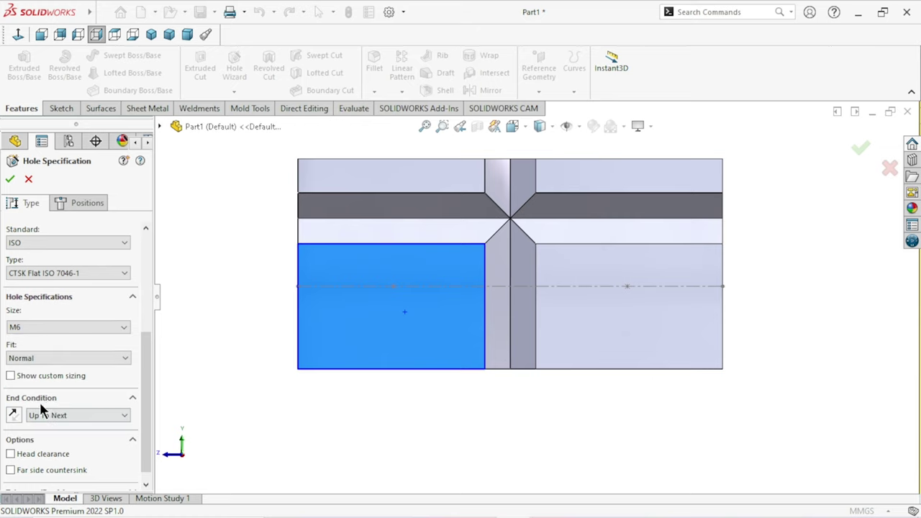
click(97, 355)
click(96, 354)
Place the two M6 countersunk holes on the centreline, either side of the groove
click(76, 202)
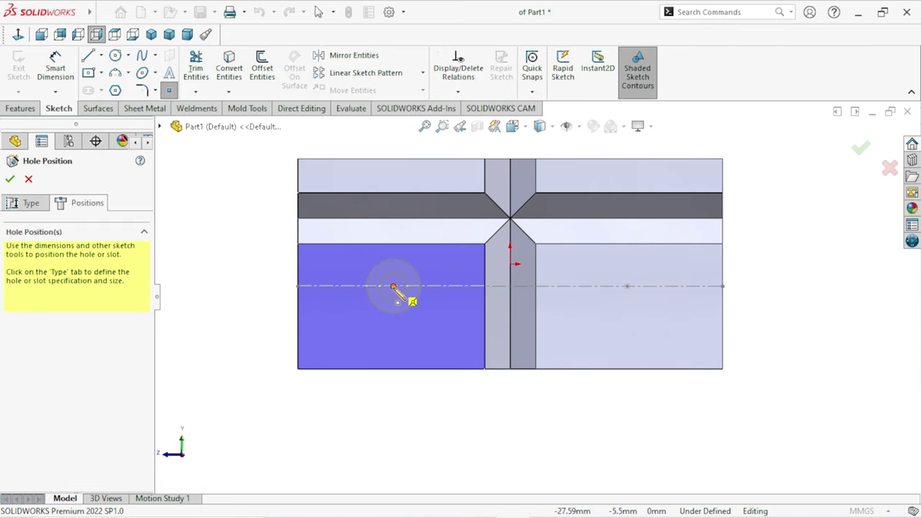
click(394, 287)
click(627, 287)
click(10, 179)
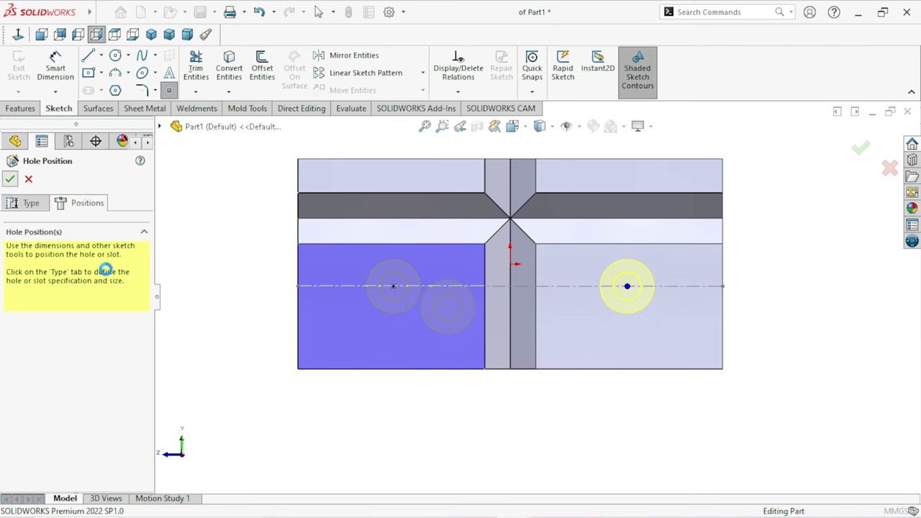
scroll(533, 324, up, 4)
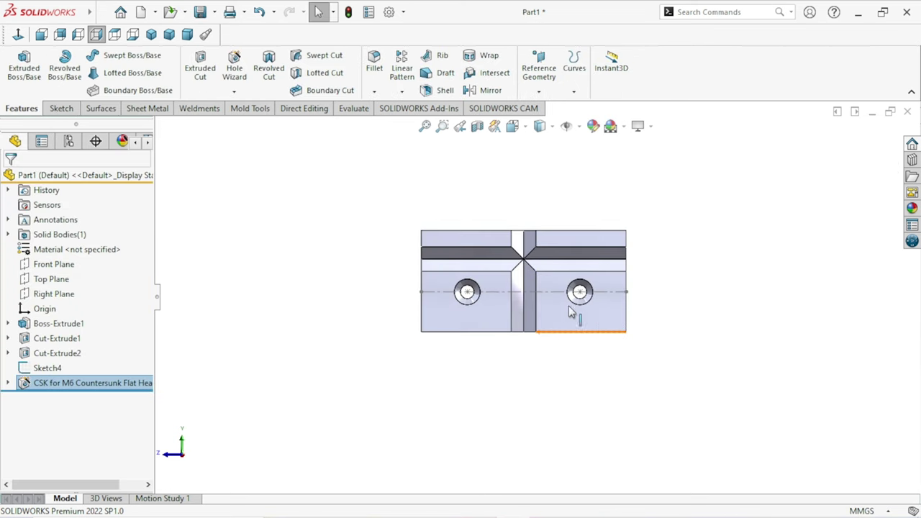
Hide the sketch centreline and show the part in isometric view
scroll(570, 310, down, 3)
click(525, 280)
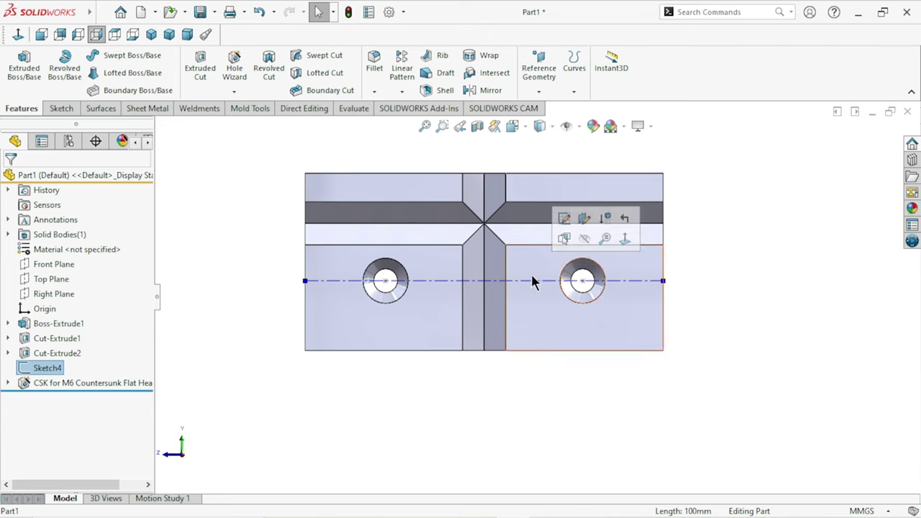
click(585, 238)
scroll(551, 310, up, 2)
scroll(619, 298, down, 1)
mouse_move(687, 295)
middle_down()
mouse_move(569, 273)
mouse_move(648, 252)
mouse_move(729, 370)
mouse_move(765, 335)
middle_up()
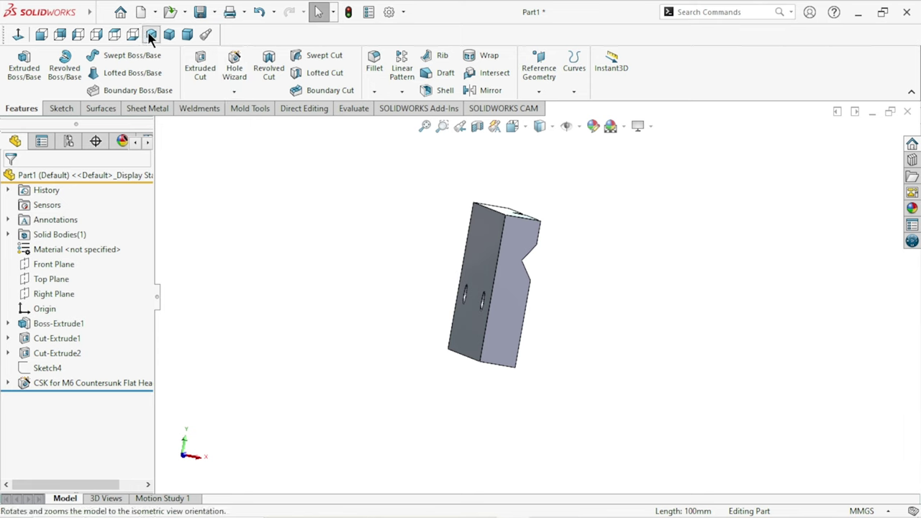
click(151, 35)
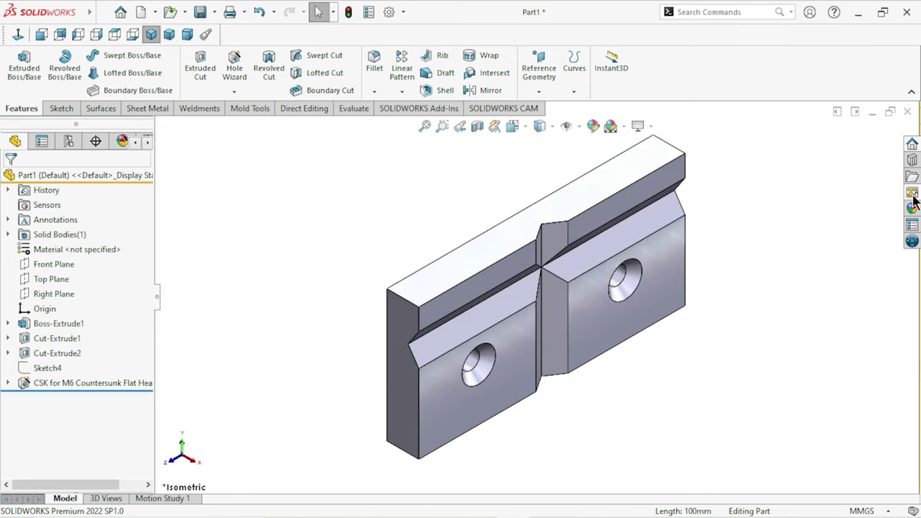
Apply the carbon steel appearance from Metal > Steel to the whole part
click(50, 174)
click(911, 209)
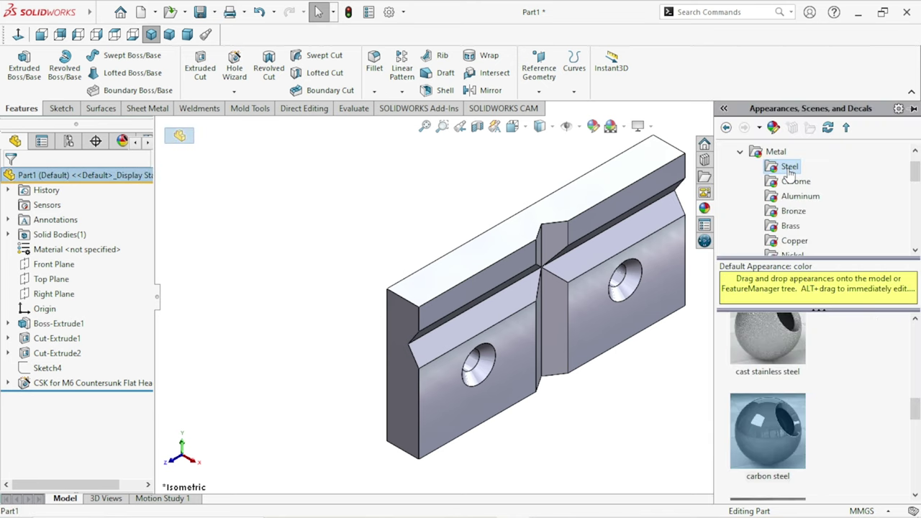
mouse_move(915, 402)
mouse_down()
mouse_move(916, 444)
mouse_move(916, 335)
mouse_up()
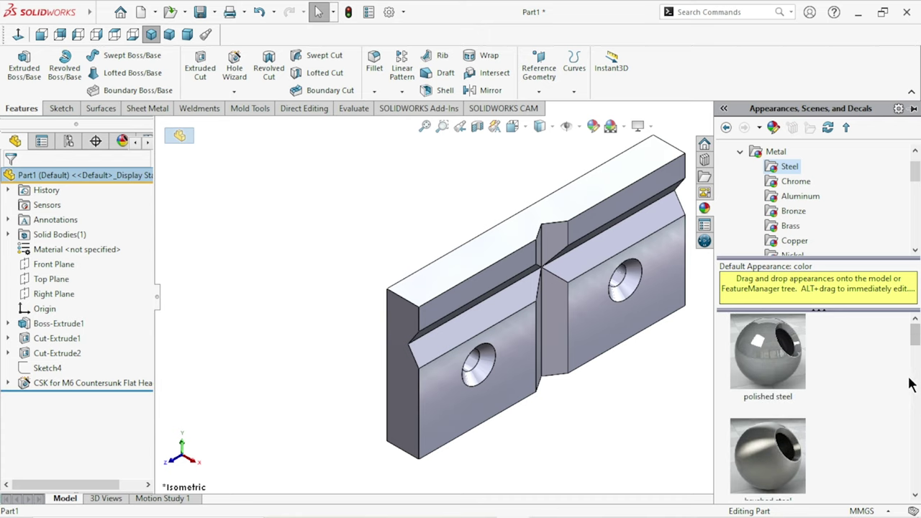
drag(914, 337, 914, 421)
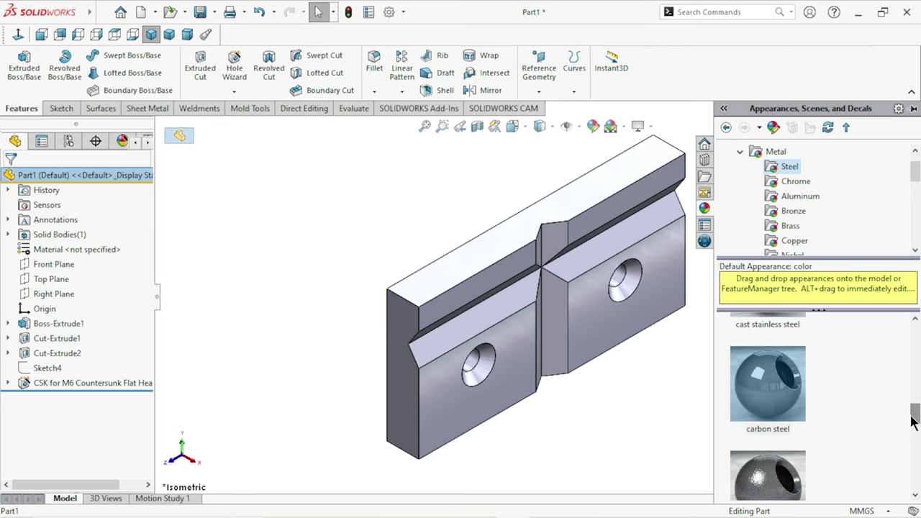
drag(776, 398, 611, 299)
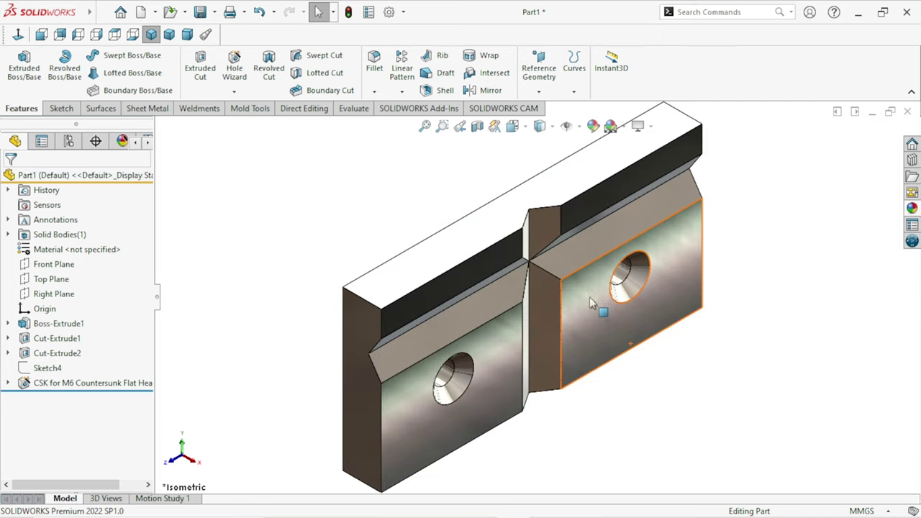
Orbit and cycle trimetric, dimetric and isometric views to inspect the countersunk holes
middle_drag(610, 295, 547, 338)
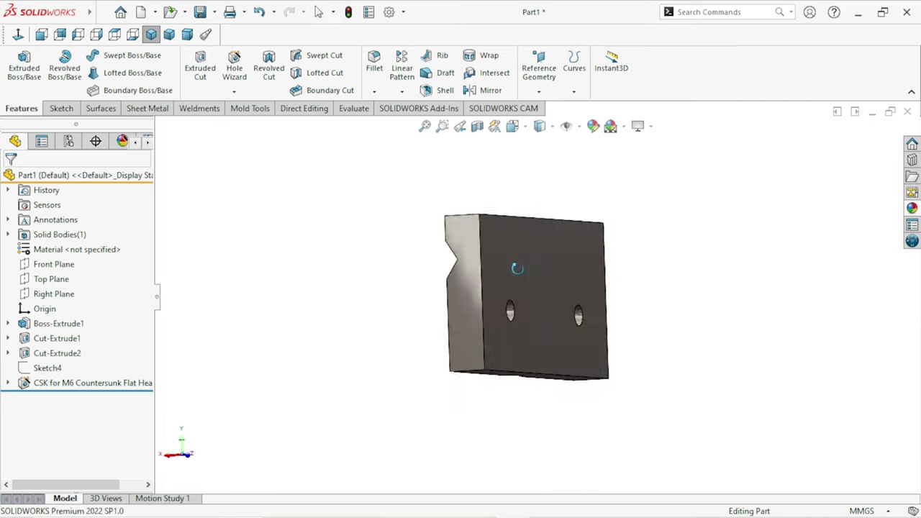
middle_drag(547, 337, 688, 369)
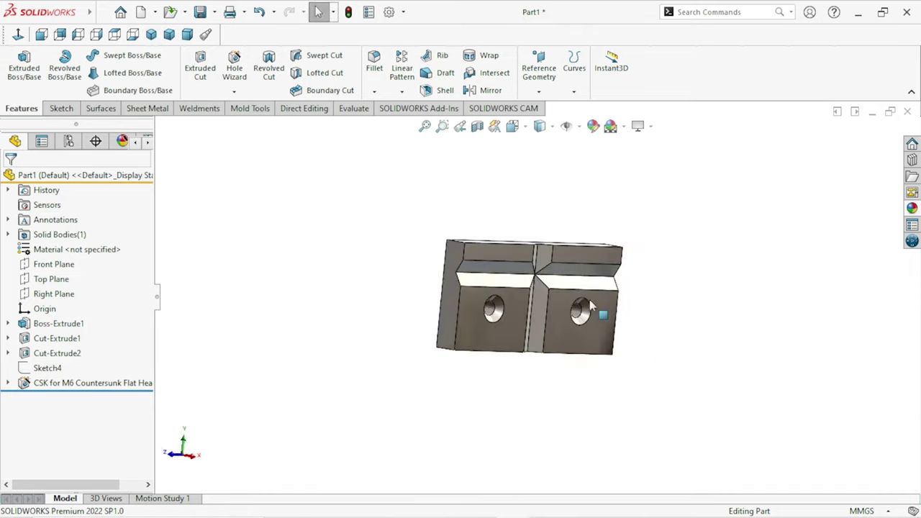
click(169, 35)
click(187, 35)
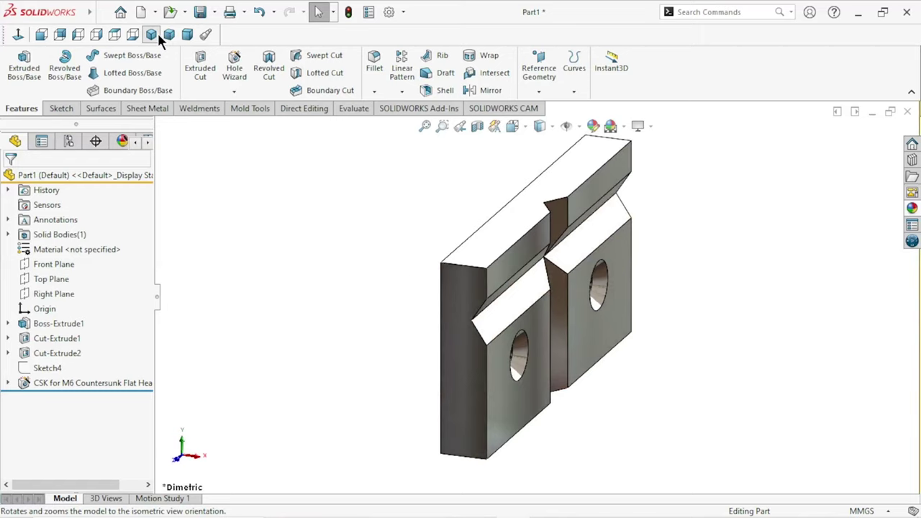
click(153, 35)
mouse_move(561, 287)
middle_down()
mouse_move(677, 233)
mouse_move(692, 279)
middle_up()
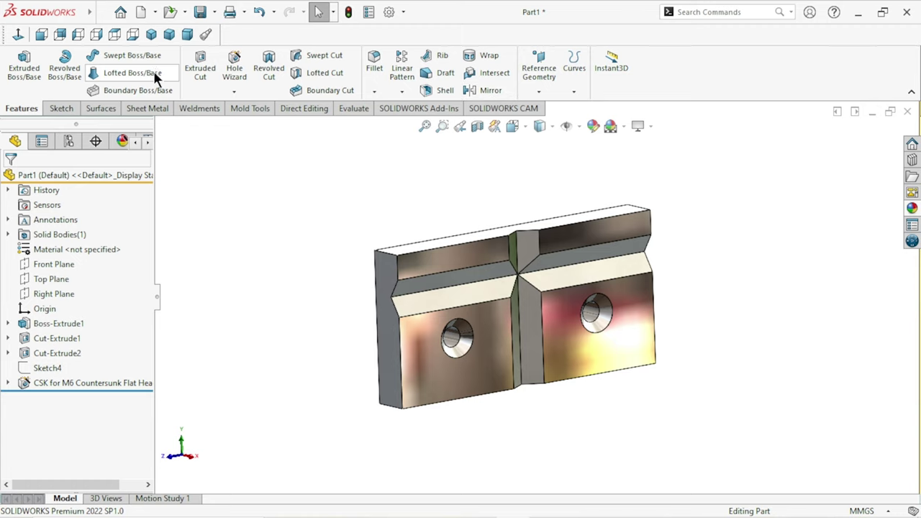
Save the part with the file name 'Jaw plate' in the Manual vice folder
key(ctrl+s)
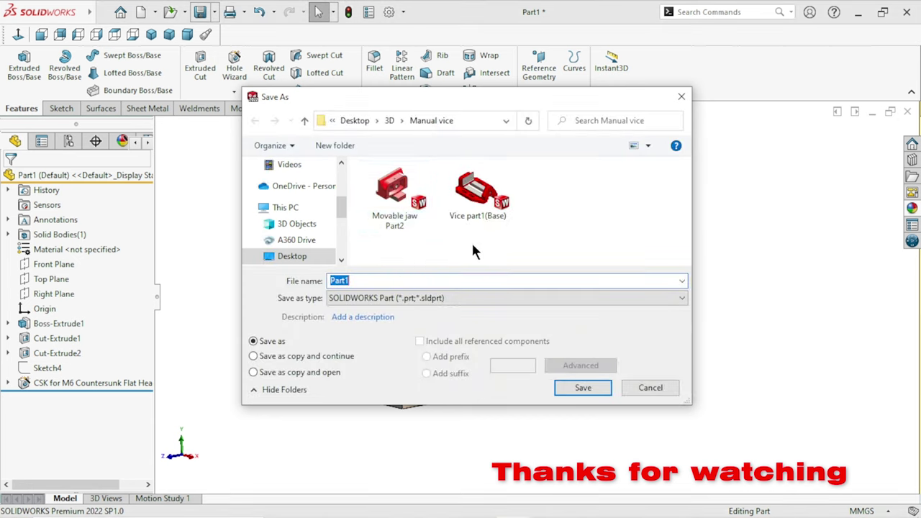
click(390, 282)
text(J)
text(aw plate)
click(582, 389)
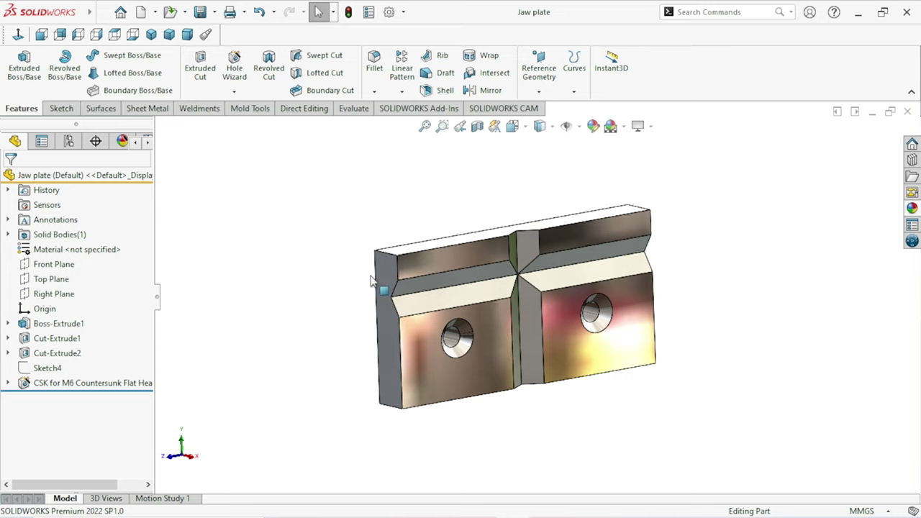
Step through the standard views to the Right view to inspect the finished plate
click(41, 35)
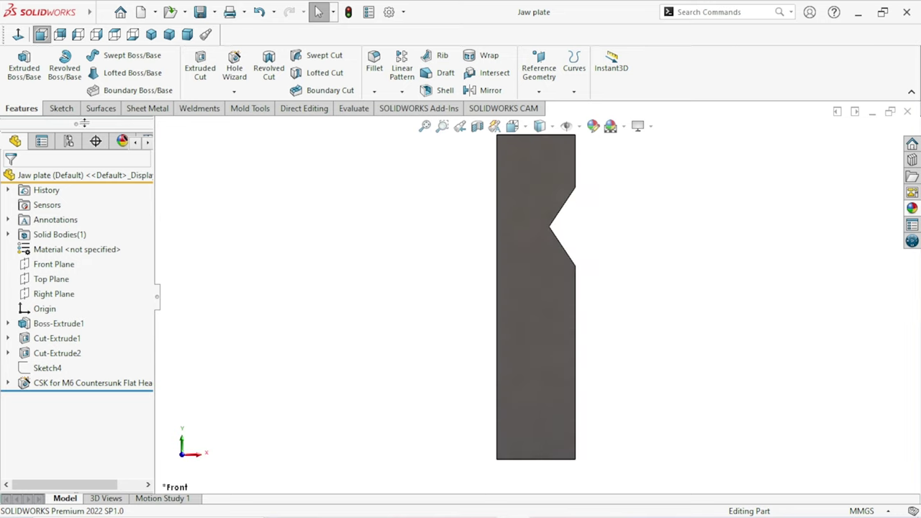
click(59, 34)
click(78, 34)
click(96, 34)
scroll(623, 310, down, 2)
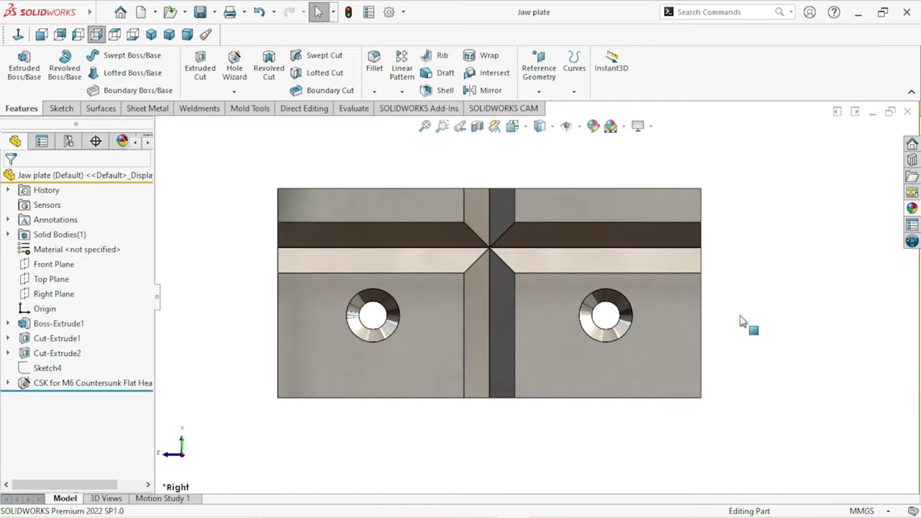